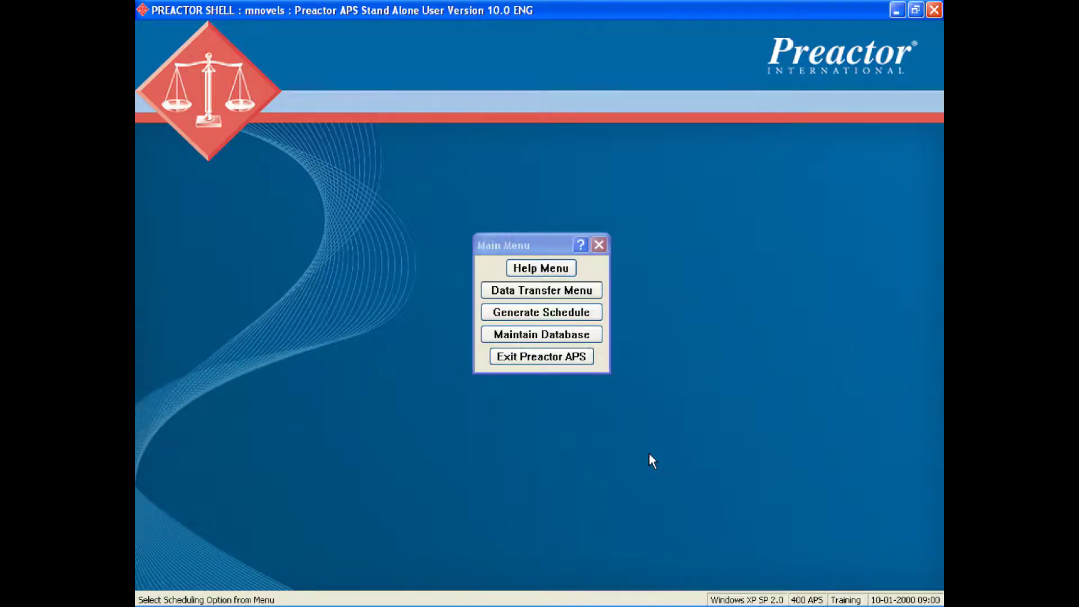
Step: Open the Maintain Database menu from the Main Menu
{"action": "left_click", "coordinate": [548, 336]}
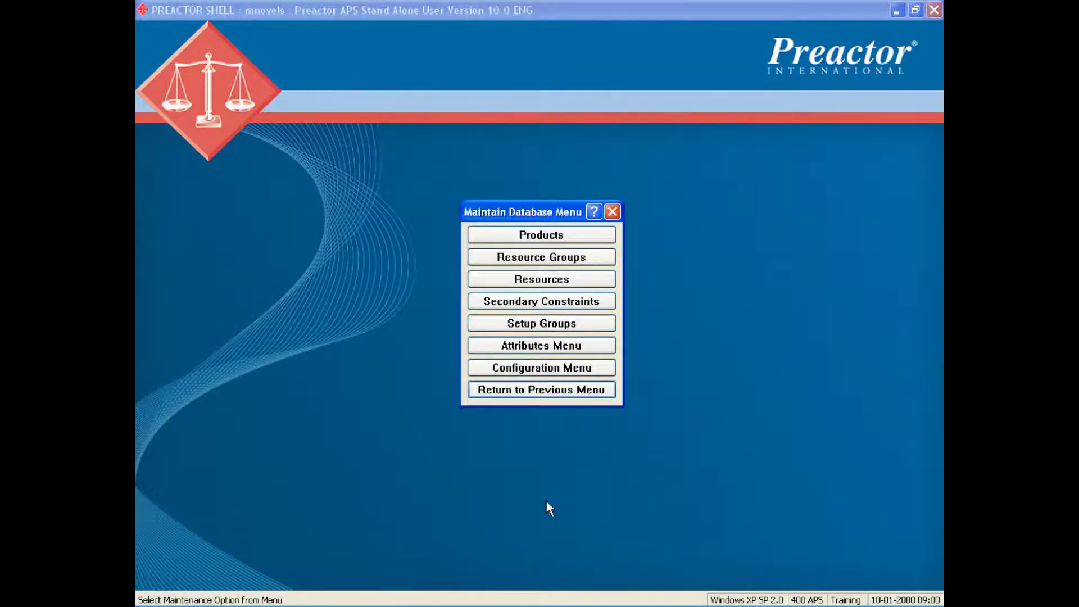
Step: Open the Resources database and bring up Machine 1's full resource details
{"action": "left_click", "coordinate": [553, 286]}
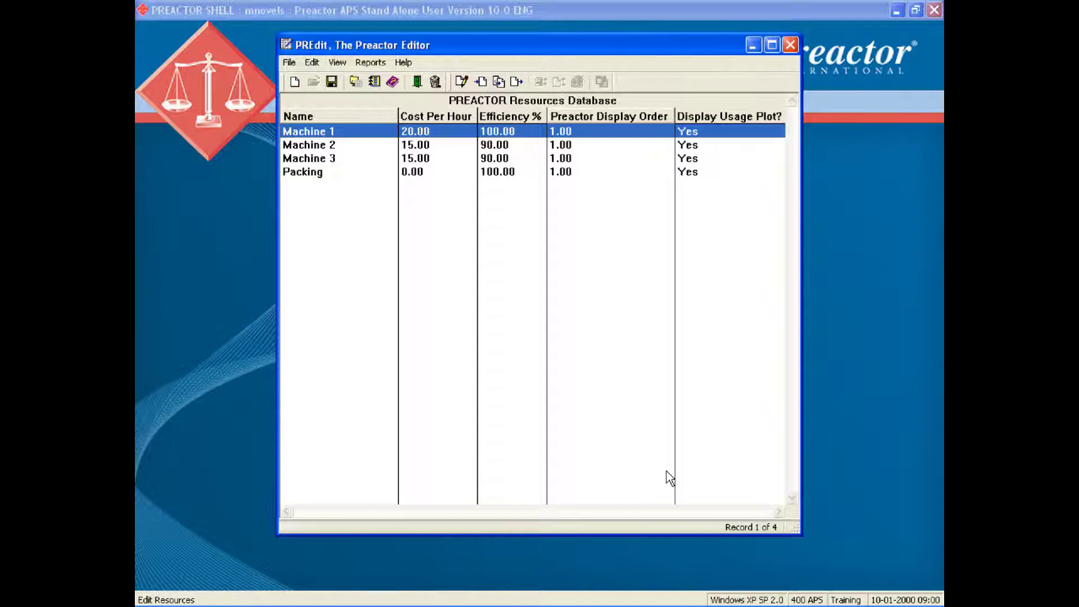
{"action": "double_click", "coordinate": [362, 132]}
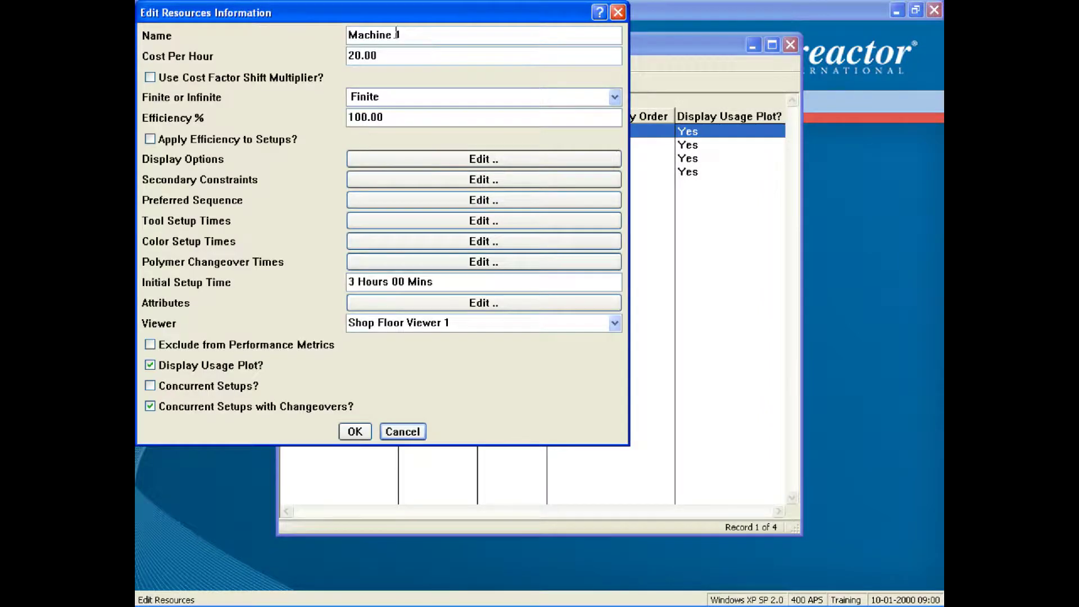
{"action": "left_click_drag", "start_coordinate": [410, 16], "coordinate": [517, 78]}
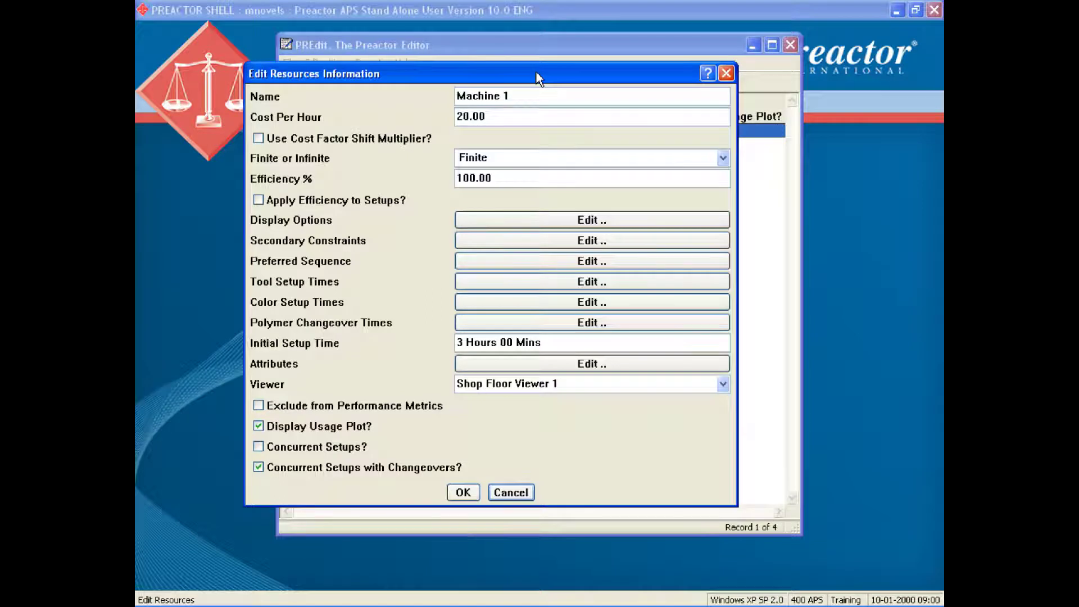
{"action": "left_click", "coordinate": [597, 241]}
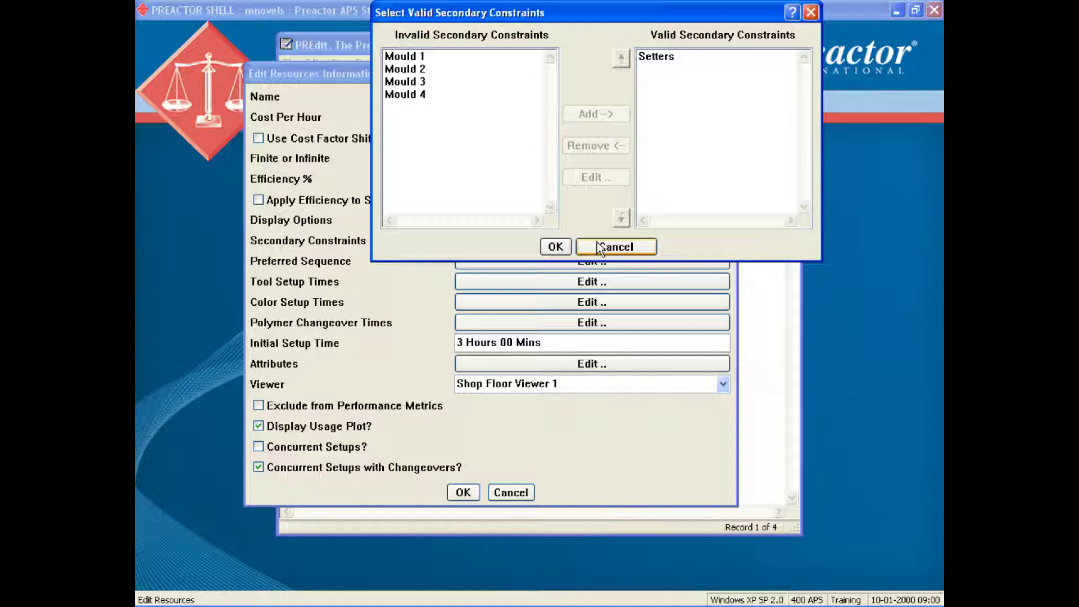
{"action": "double_click", "coordinate": [660, 61]}
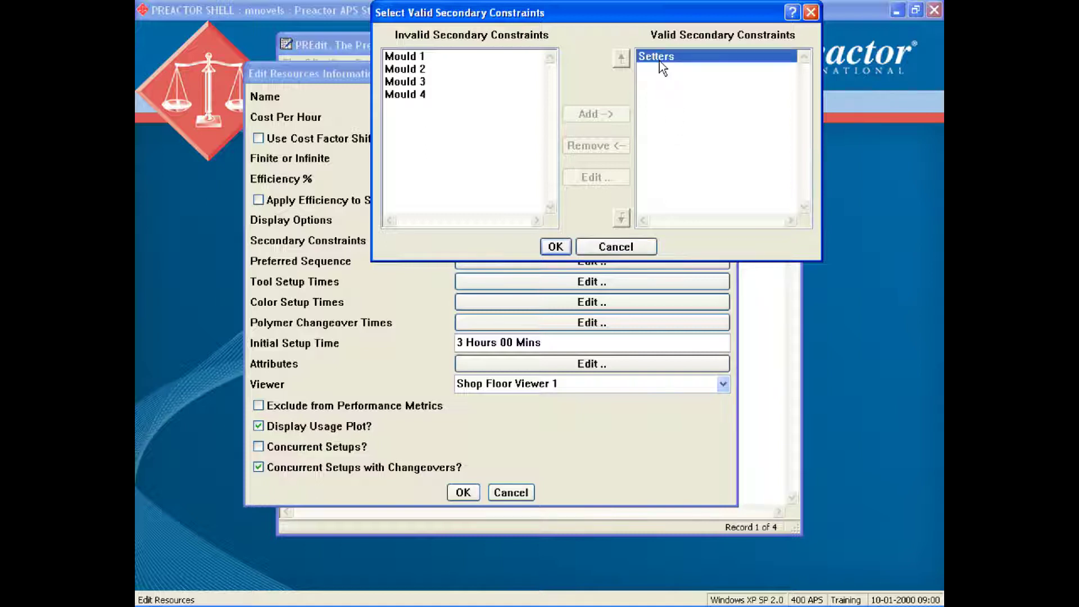
{"action": "left_click_drag", "start_coordinate": [601, 95], "coordinate": [492, 305]}
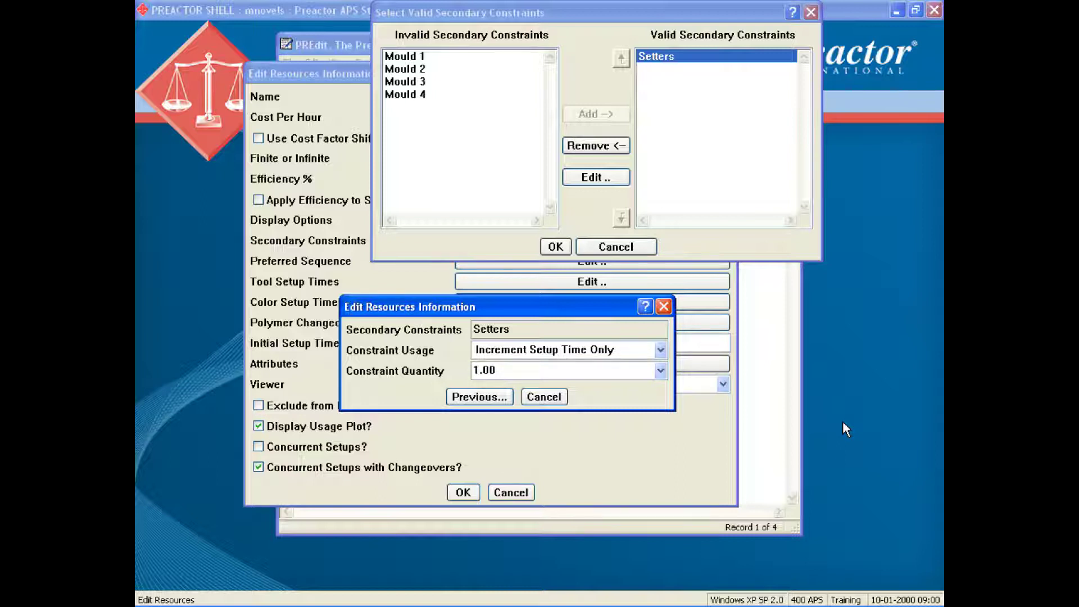
{"action": "left_click", "coordinate": [543, 397]}
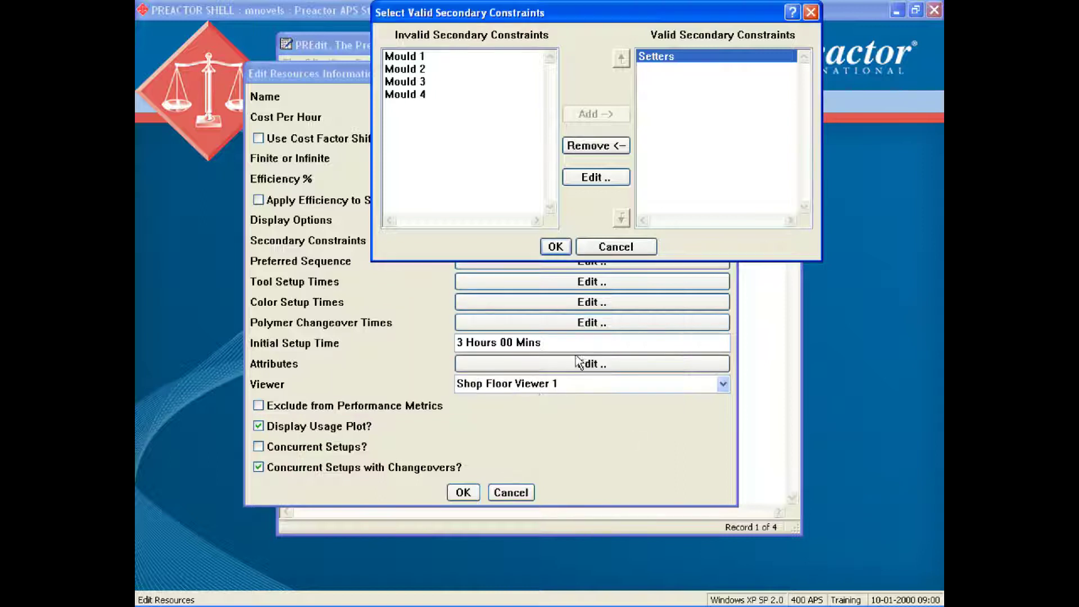
{"action": "left_click", "coordinate": [616, 246]}
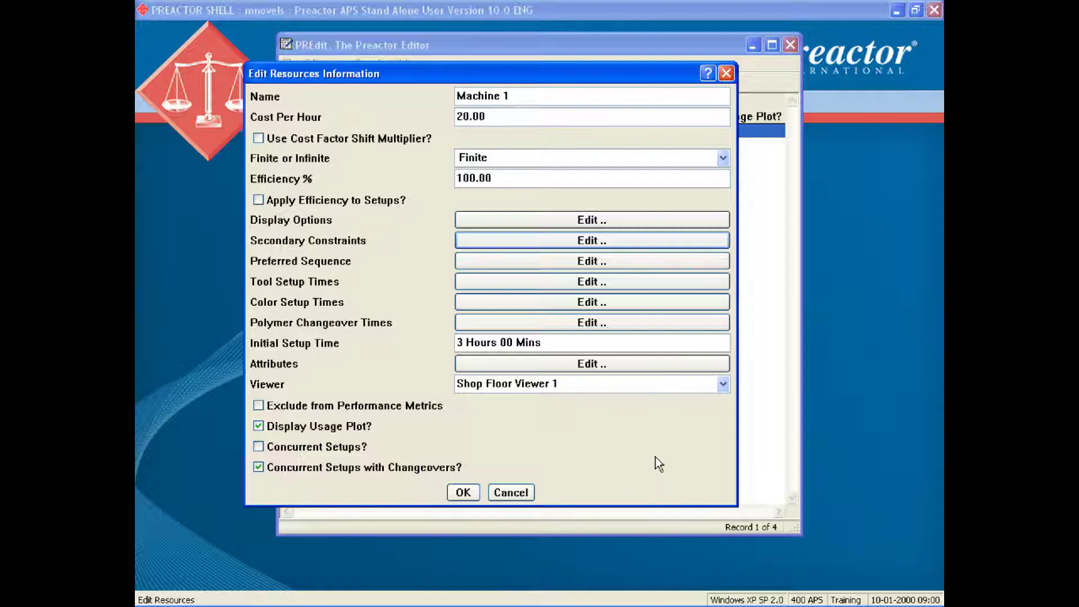
{"action": "left_click", "coordinate": [589, 284]}
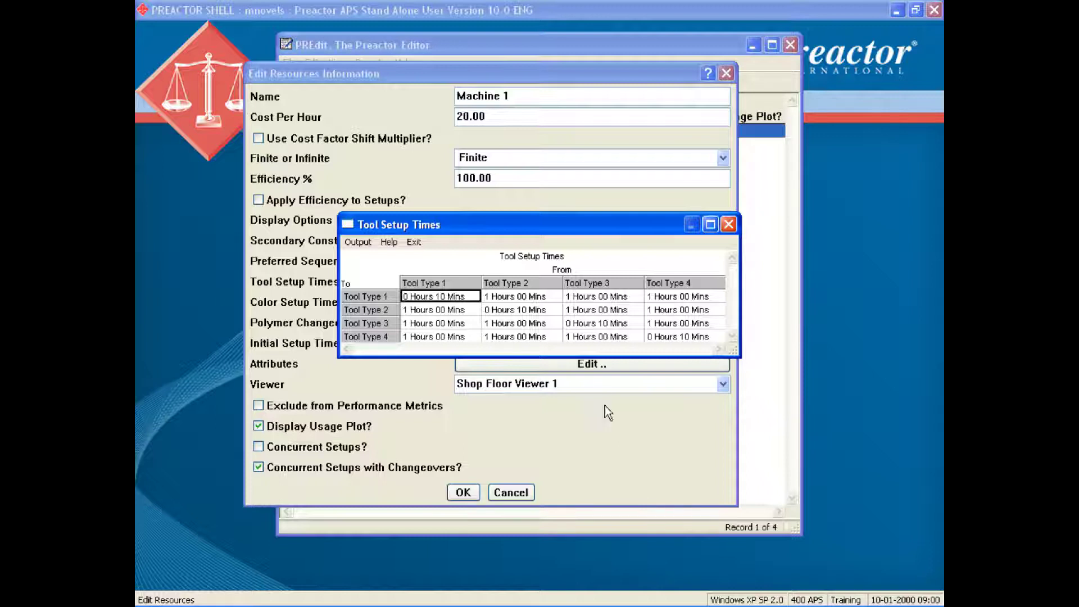
{"action": "left_click", "coordinate": [414, 242]}
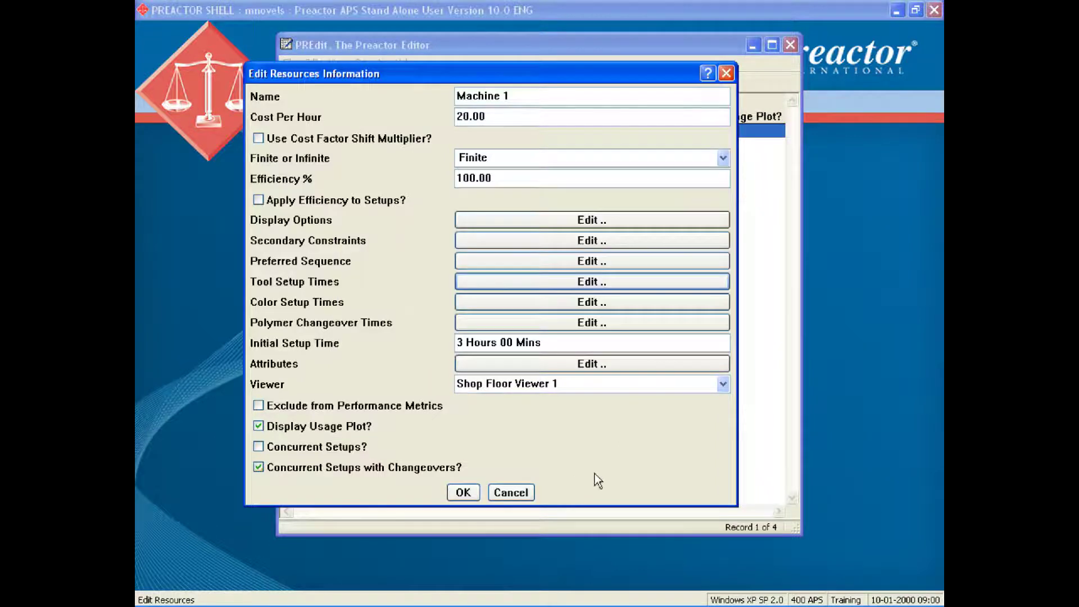
{"action": "left_click", "coordinate": [587, 302]}
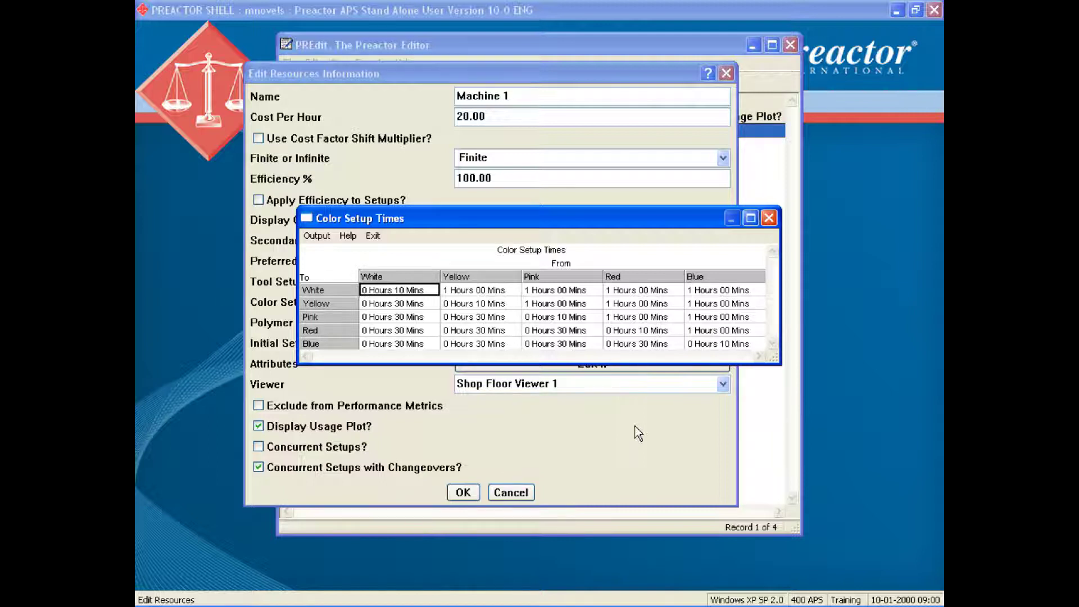
{"action": "left_click", "coordinate": [375, 236]}
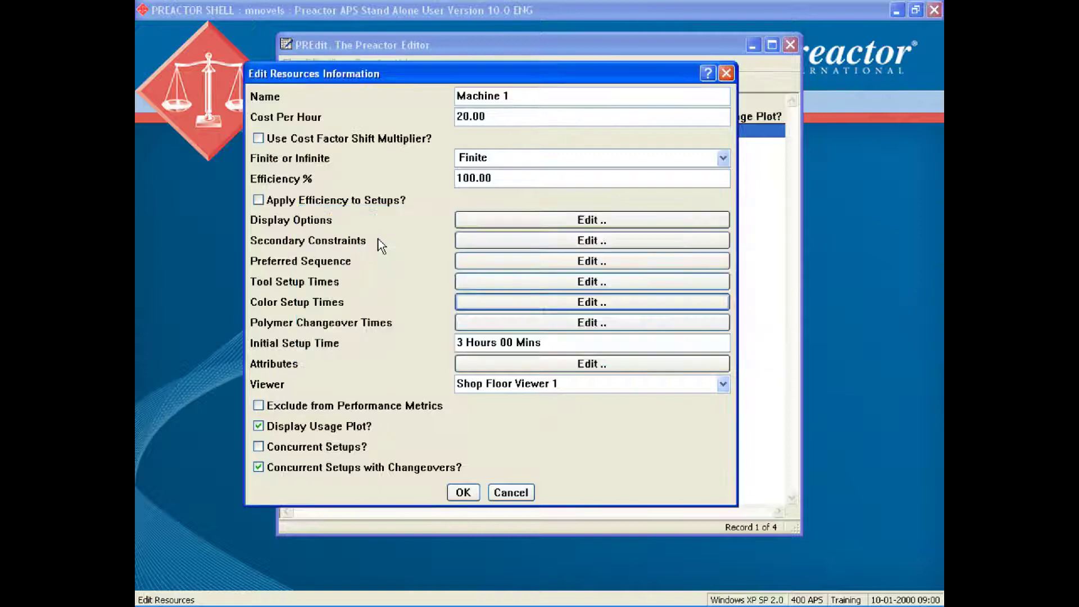
{"action": "left_click", "coordinate": [585, 322]}
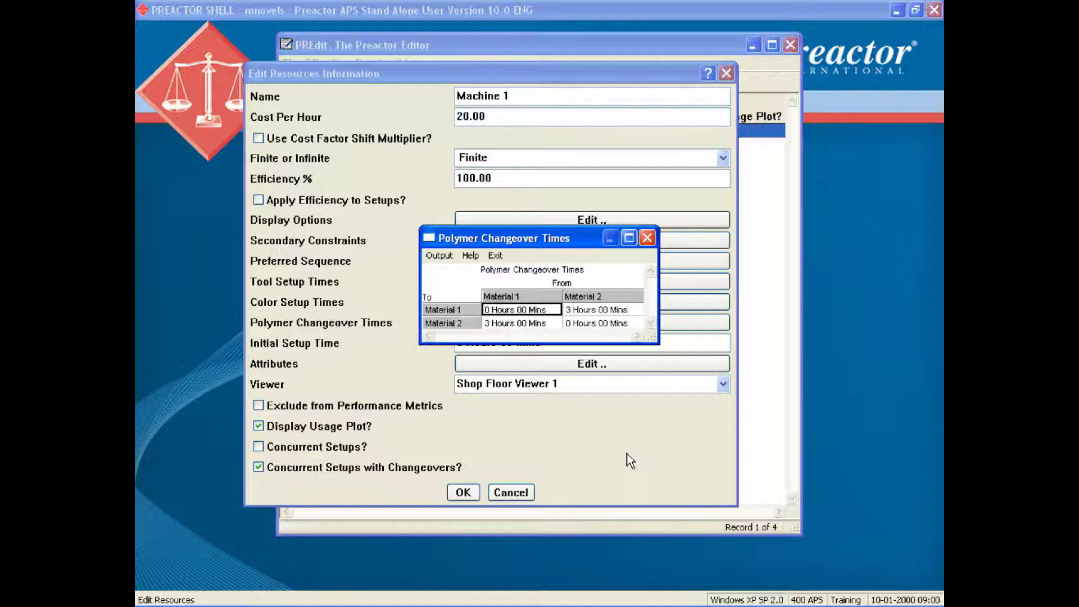
{"action": "left_click", "coordinate": [497, 255]}
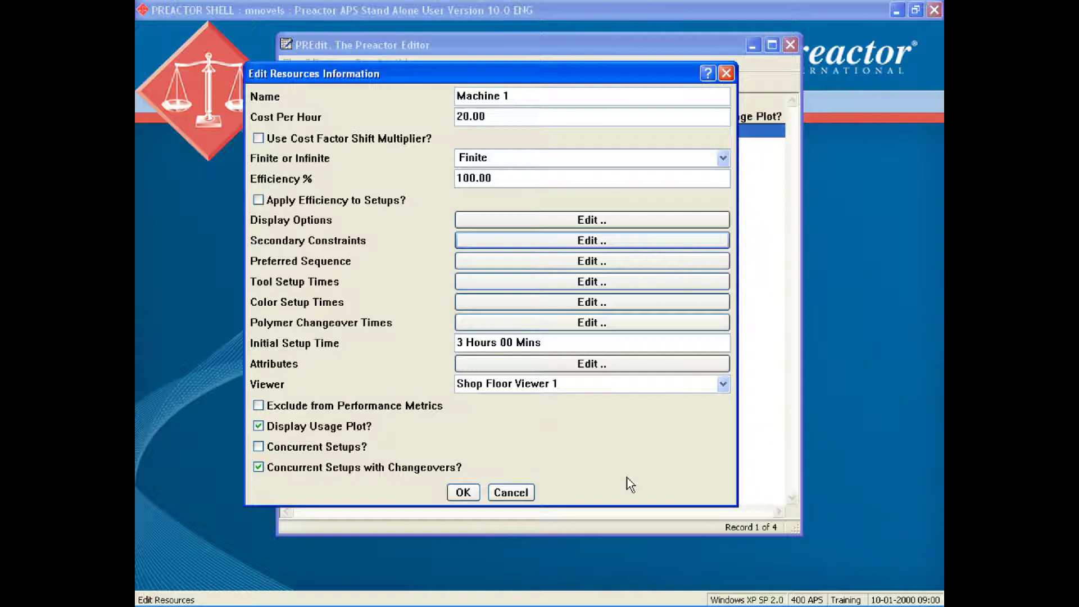
Step: Close Machine 1 unchanged, review Packing's details, then exit and save the resources database
{"action": "key", "text": "Tab"}
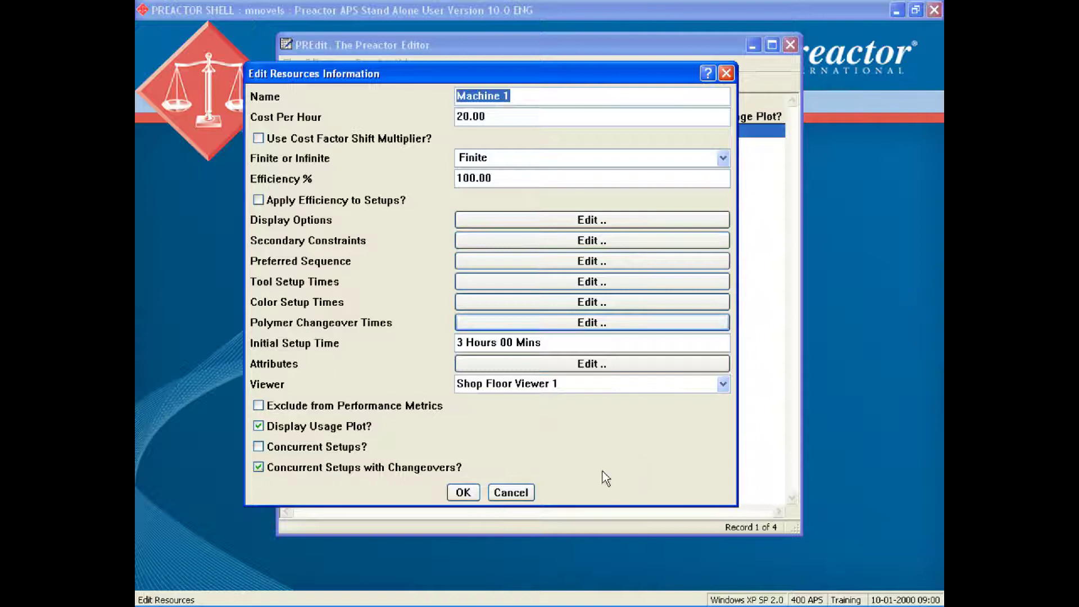
{"action": "left_click", "coordinate": [502, 494]}
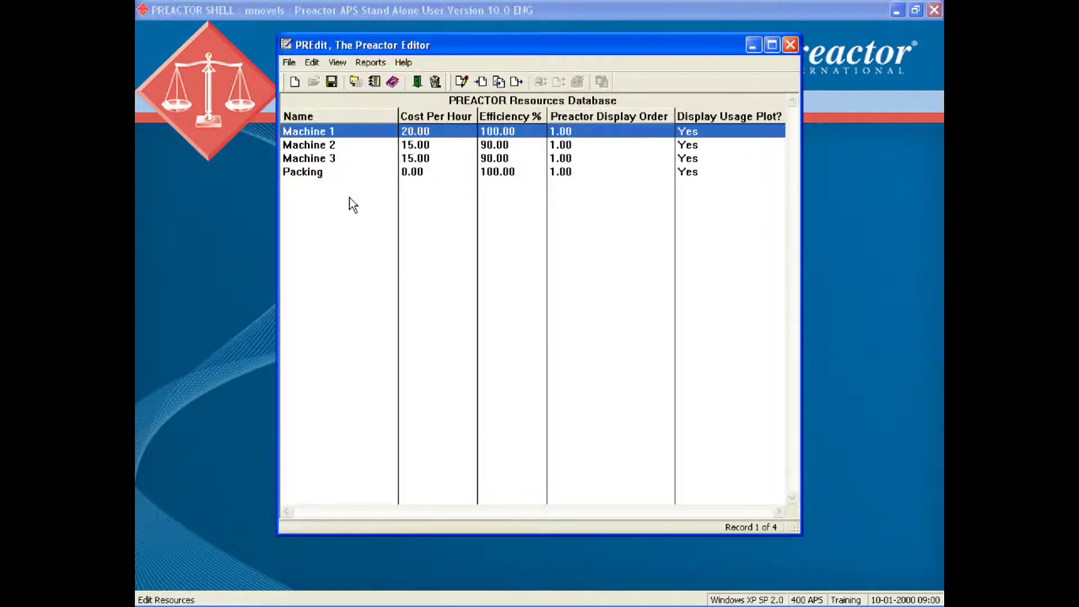
{"action": "double_click", "coordinate": [318, 172]}
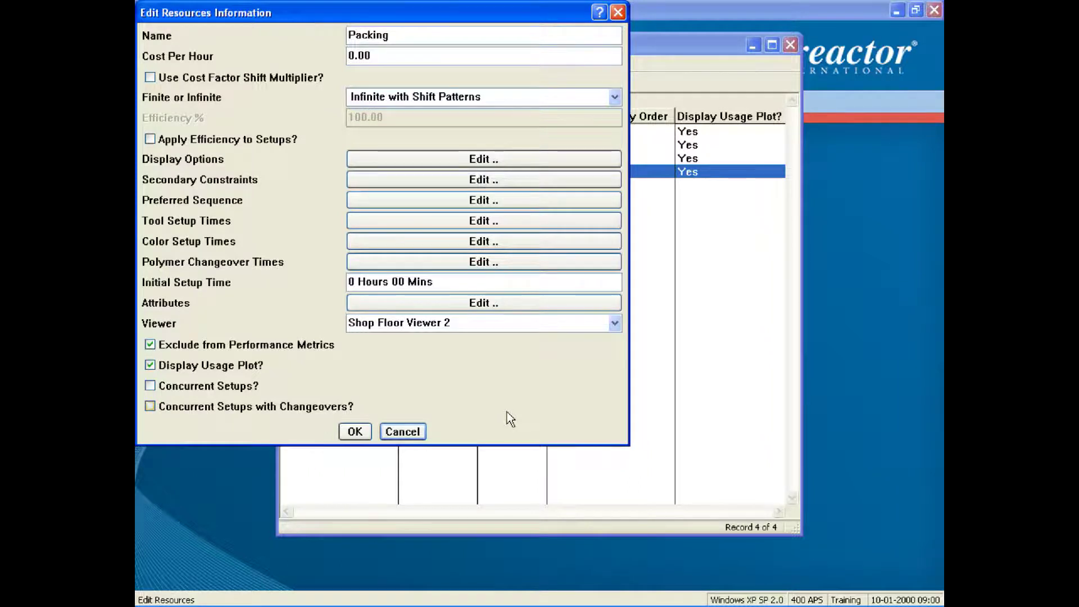
{"action": "left_click", "coordinate": [355, 431]}
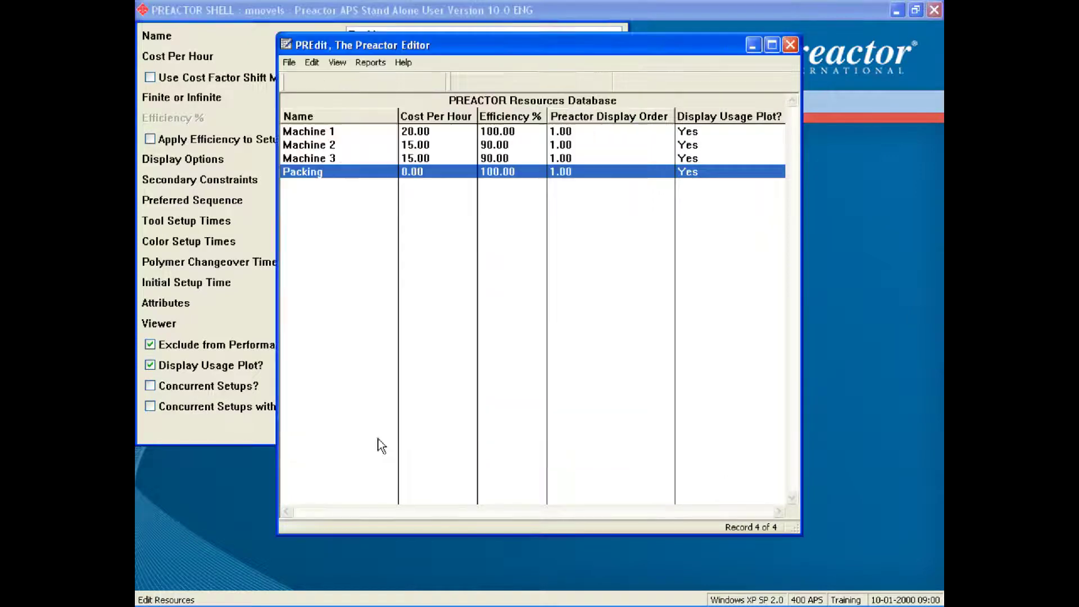
{"action": "left_click", "coordinate": [415, 82]}
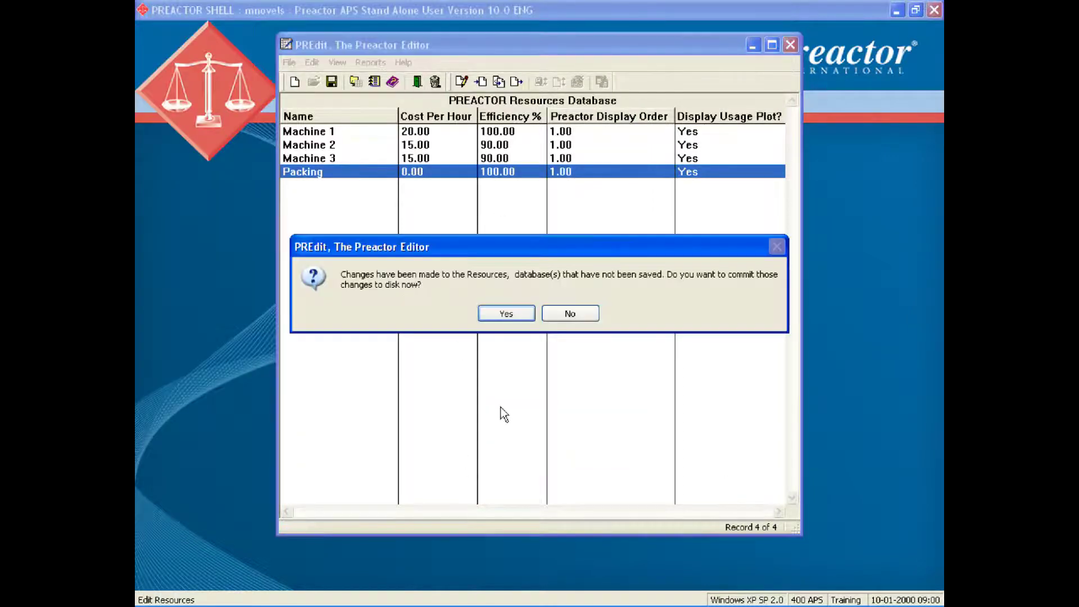
{"action": "left_click", "coordinate": [513, 319]}
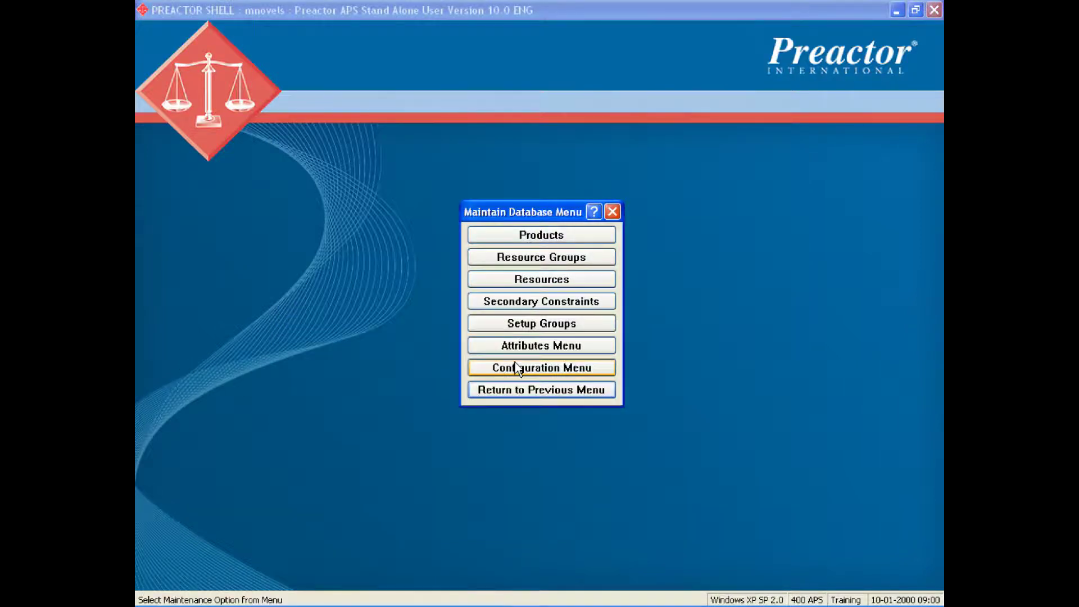
Step: In Resource Groups, confirm All Machines contains Machines 1, 2 and 3 but not Packing
{"action": "left_click", "coordinate": [546, 256]}
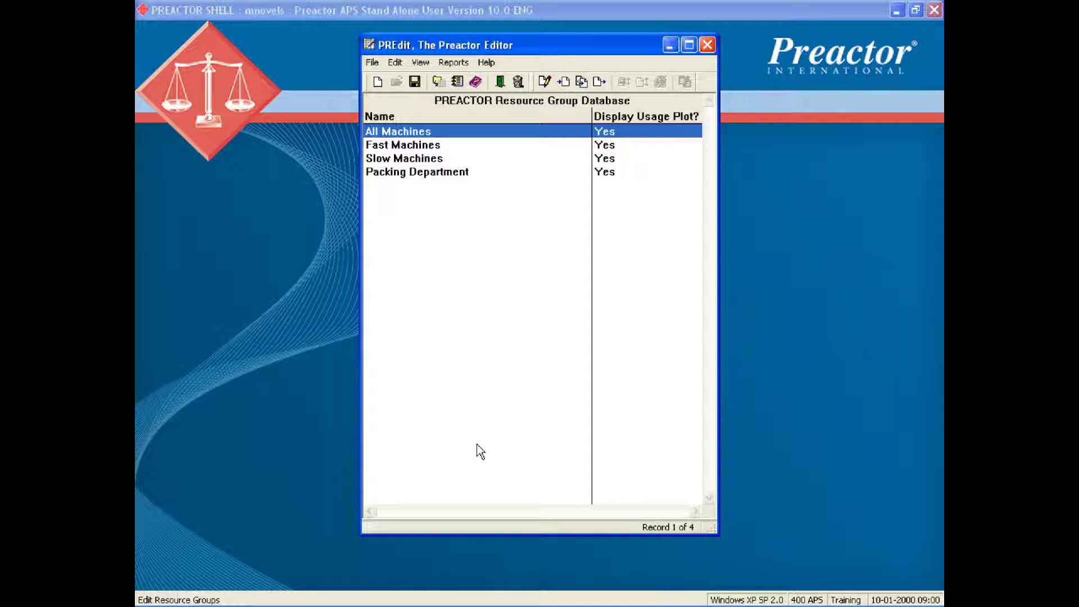
{"action": "double_click", "coordinate": [461, 131]}
{"action": "left_click_drag", "start_coordinate": [459, 24], "coordinate": [458, 103]}
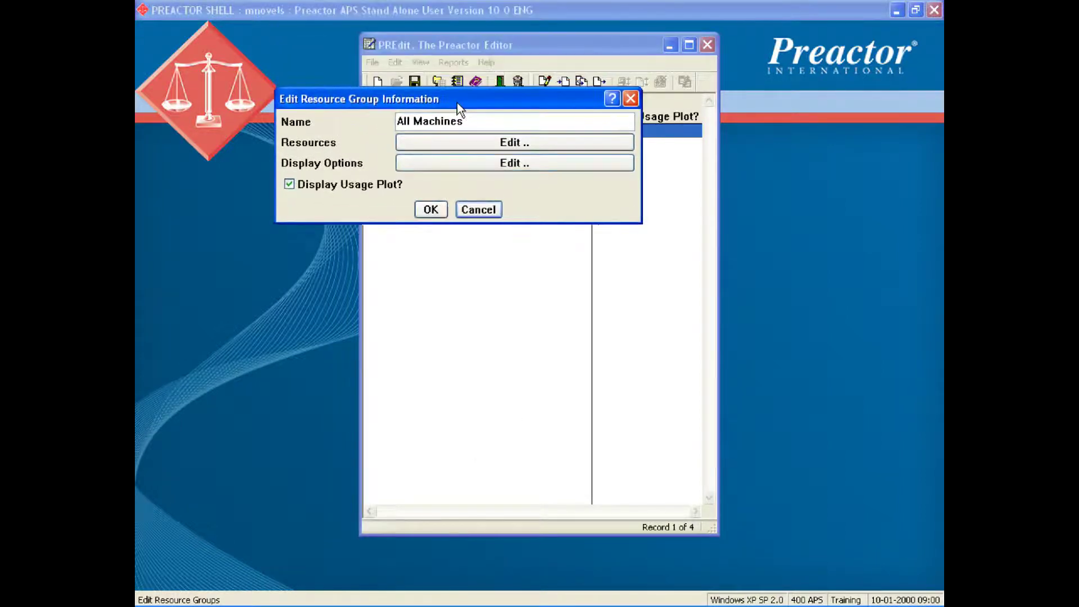
{"action": "left_click", "coordinate": [475, 145]}
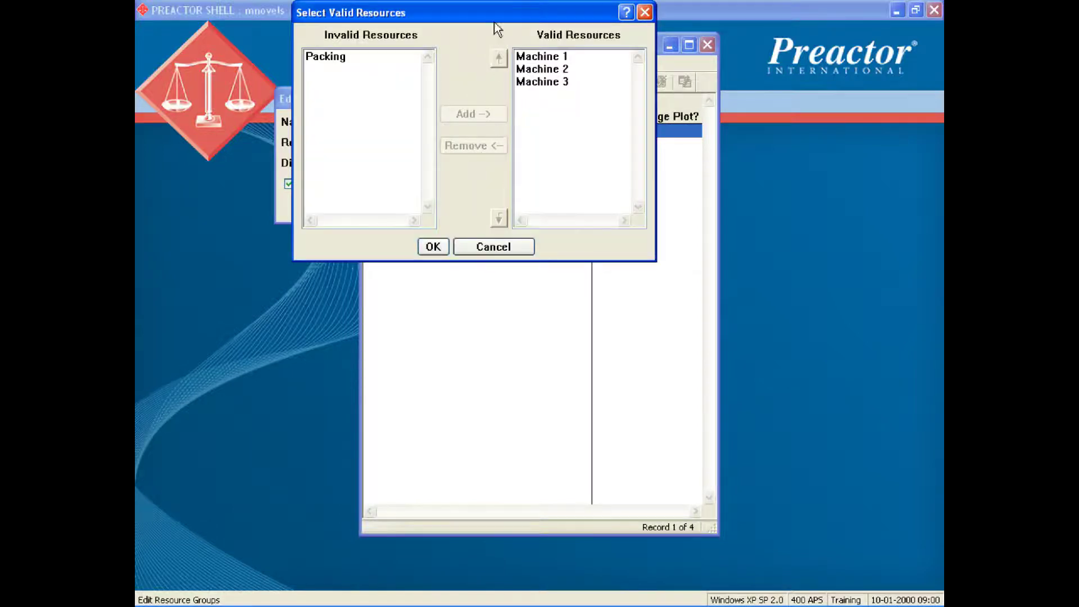
{"action": "left_click_drag", "start_coordinate": [494, 24], "coordinate": [571, 257]}
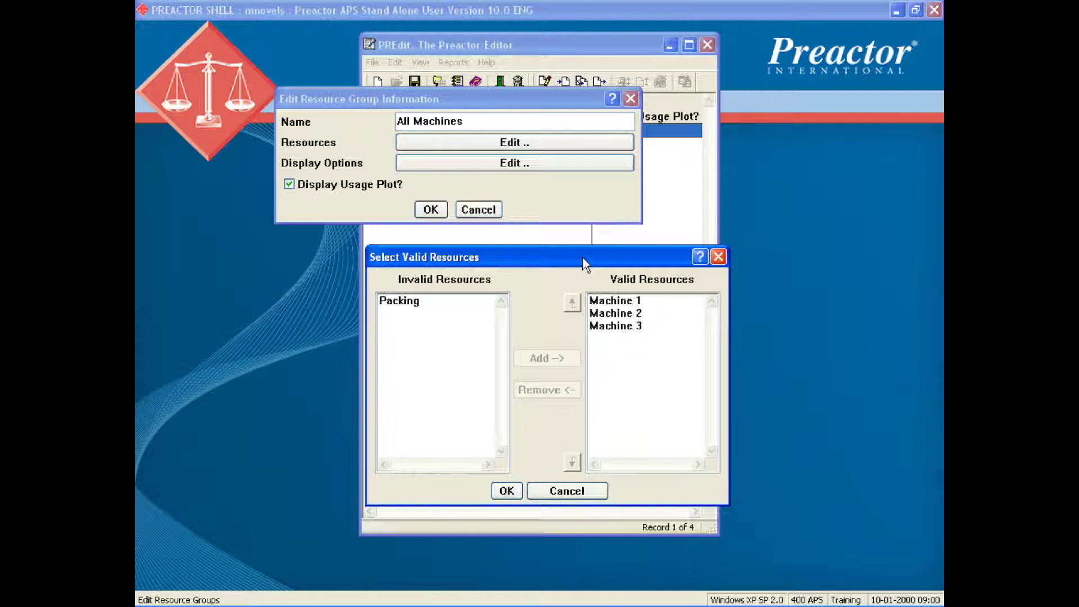
{"action": "left_click", "coordinate": [554, 491]}
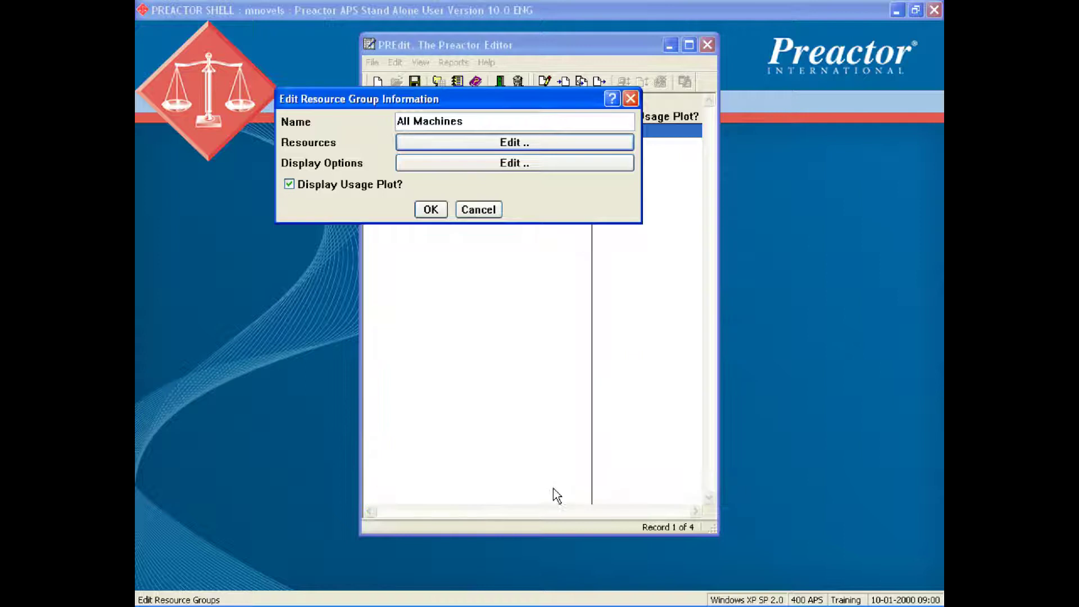
{"action": "left_click", "coordinate": [477, 213]}
Step: Check that the Fast Machines group contains only Machine 1
{"action": "double_click", "coordinate": [427, 145]}
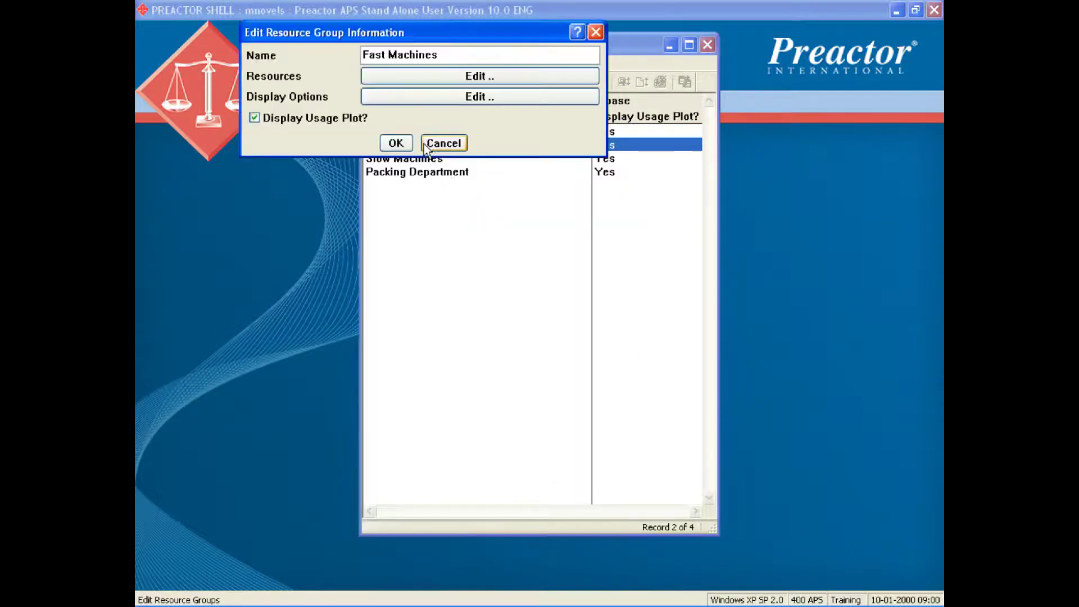
{"action": "left_click", "coordinate": [449, 79]}
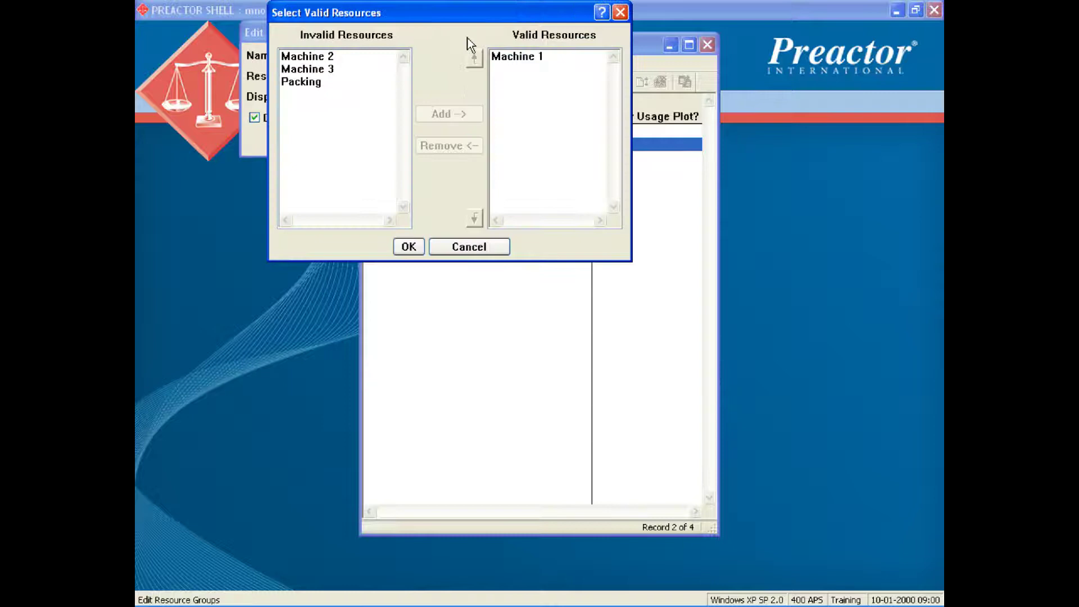
{"action": "left_click_drag", "start_coordinate": [480, 22], "coordinate": [537, 200]}
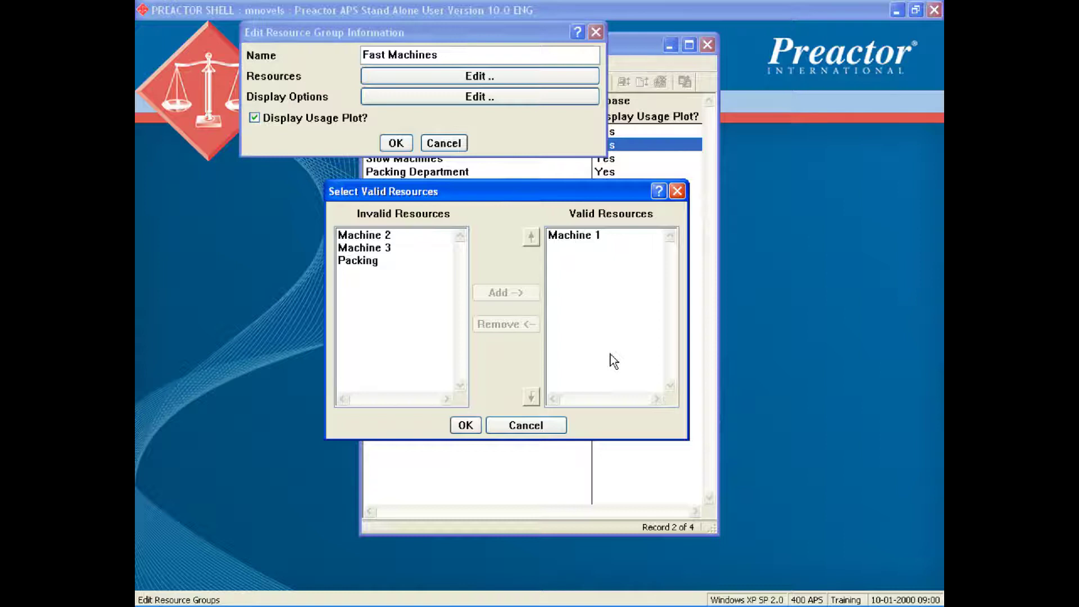
{"action": "left_click", "coordinate": [525, 425]}
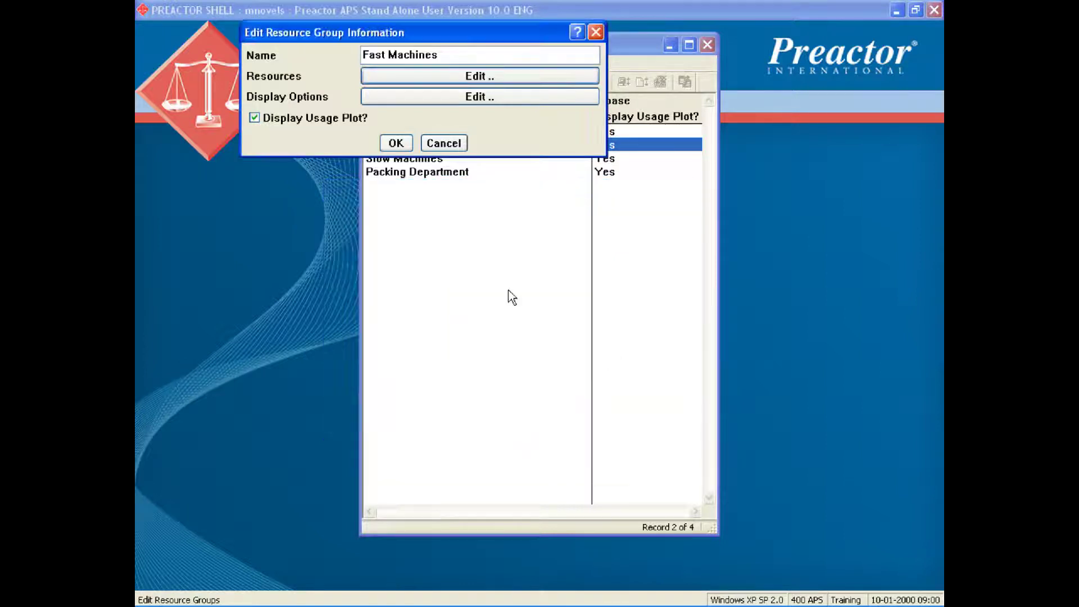
{"action": "left_click", "coordinate": [444, 144]}
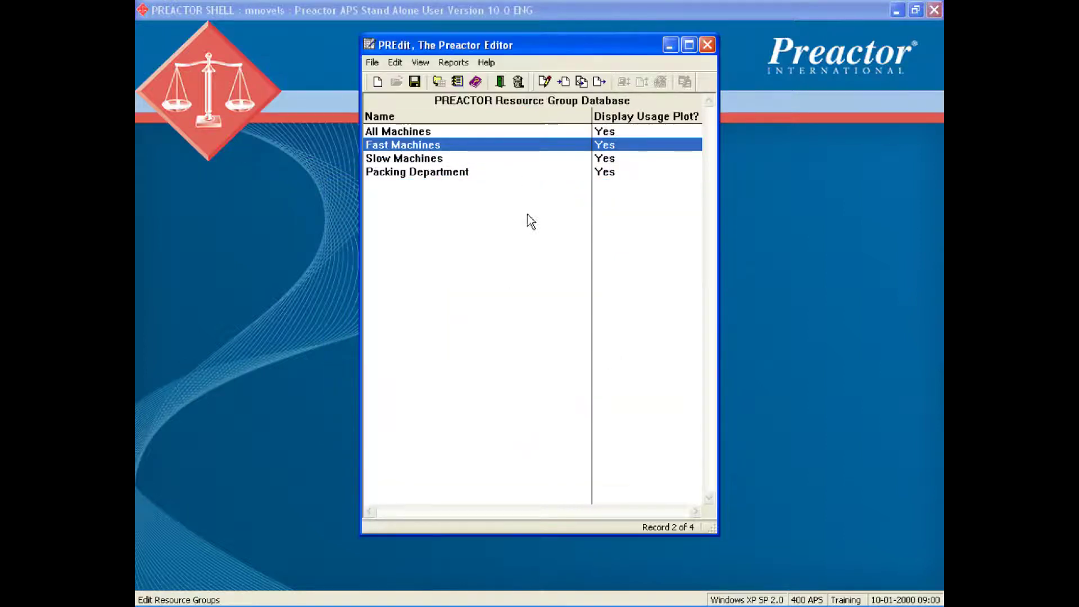
Step: Check that Slow Machines contains Machines 2 and 3, then leave the resource groups editor
{"action": "double_click", "coordinate": [419, 159]}
{"action": "left_click", "coordinate": [434, 91]}
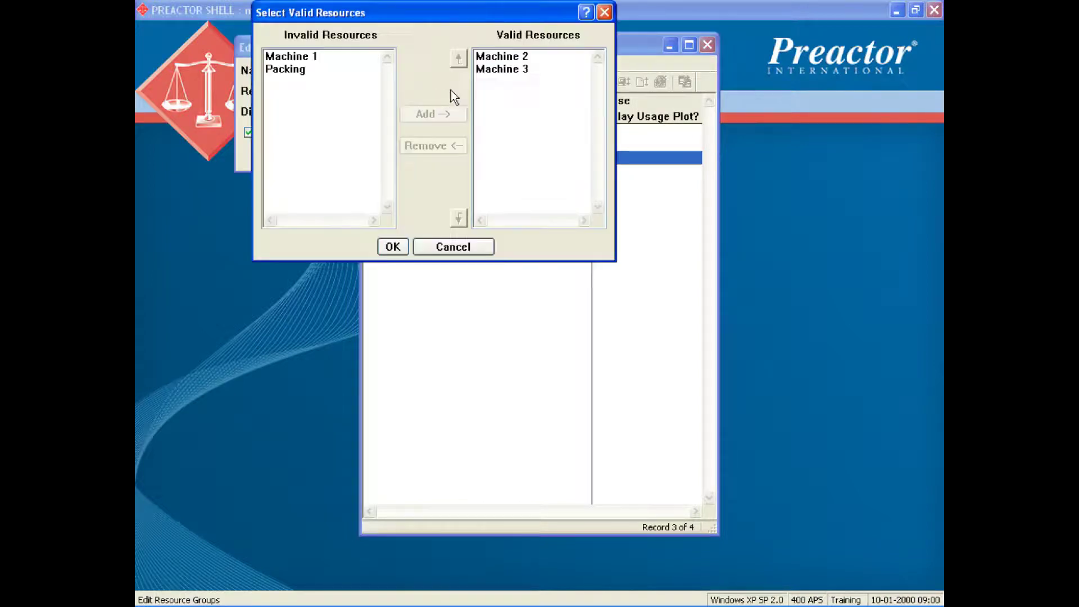
{"action": "left_click_drag", "start_coordinate": [467, 22], "coordinate": [534, 217]}
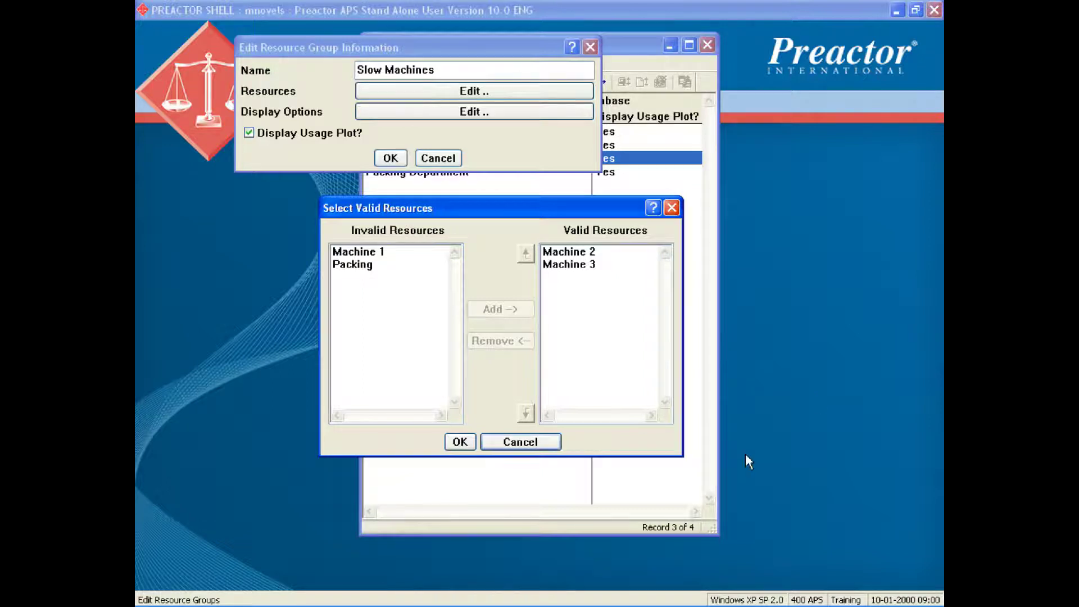
{"action": "left_click", "coordinate": [544, 442]}
{"action": "left_click", "coordinate": [438, 158]}
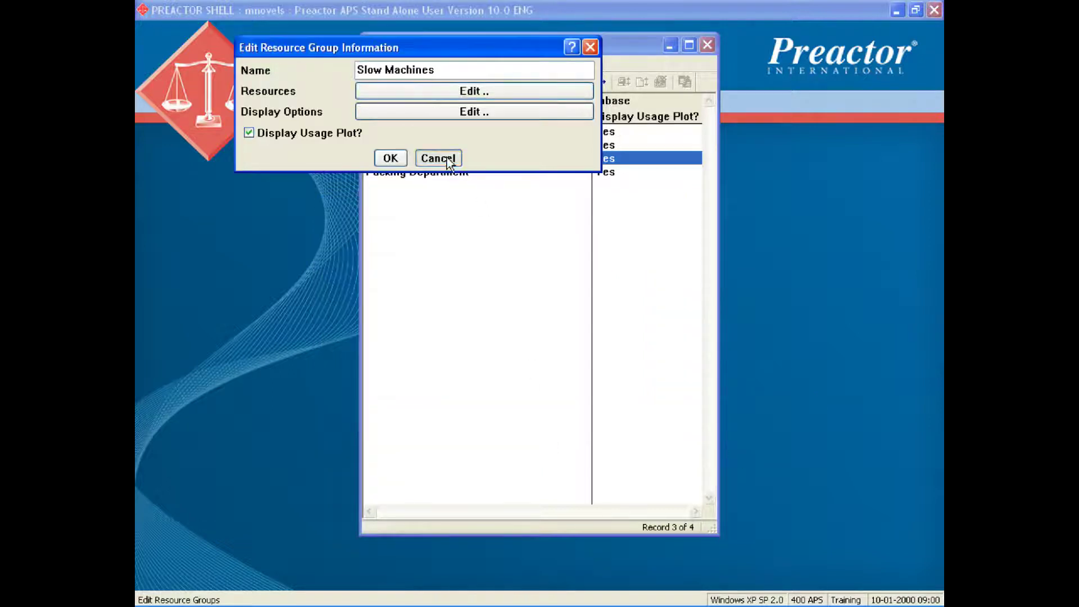
{"action": "key", "text": "Escape"}
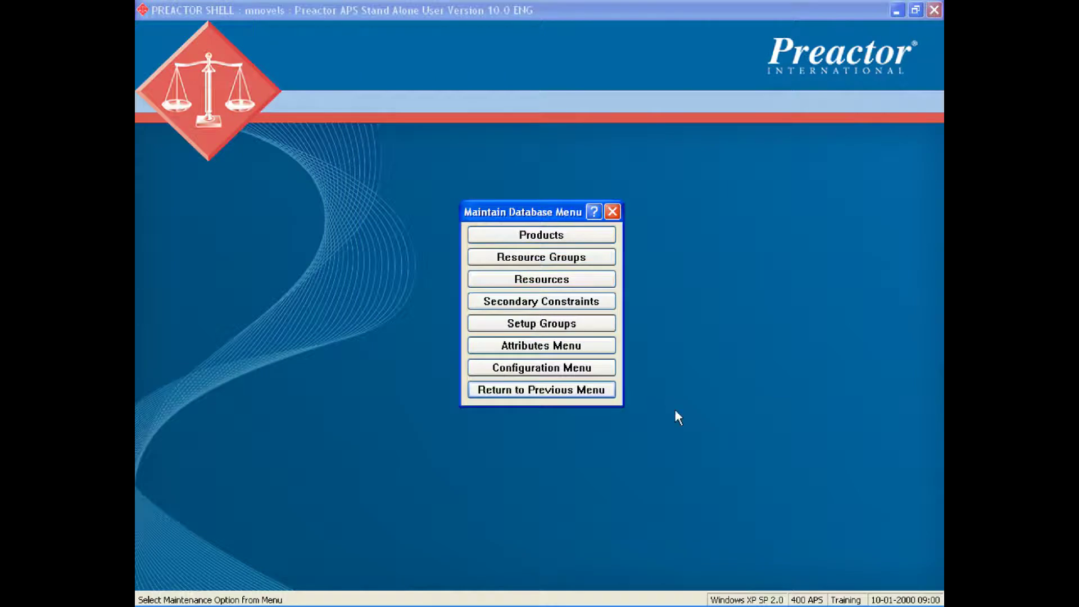
{"action": "left_click", "coordinate": [585, 303]}
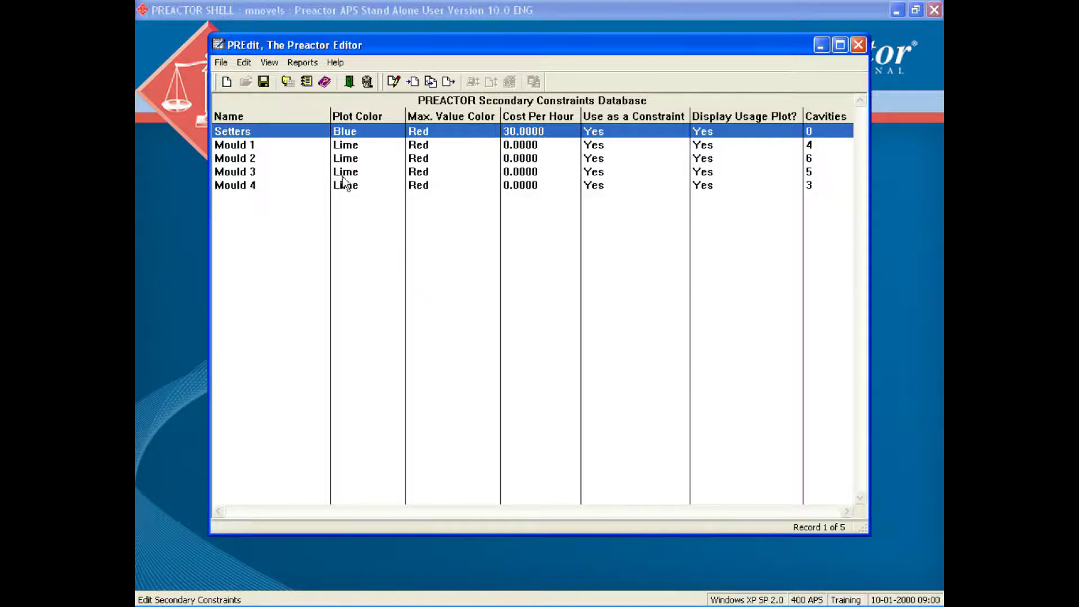
{"action": "double_click", "coordinate": [347, 147]}
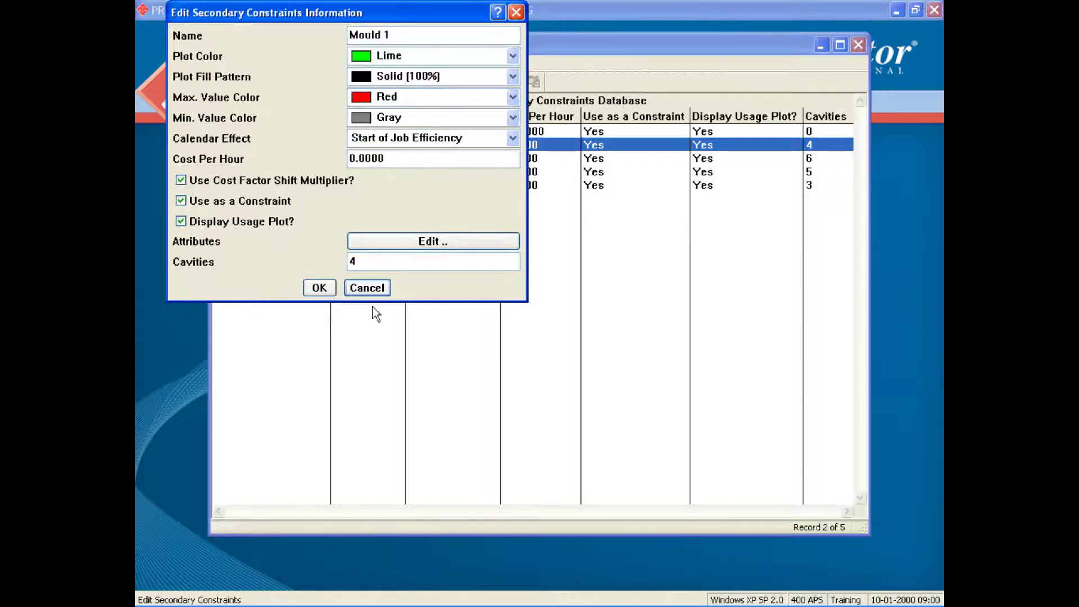
{"action": "left_click", "coordinate": [321, 288]}
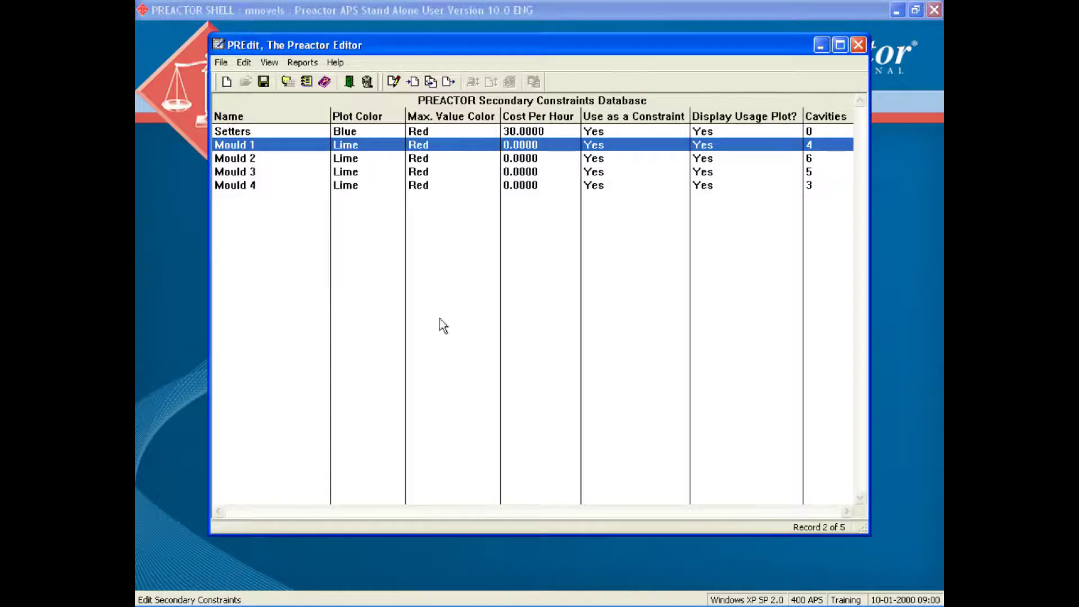
{"action": "left_click", "coordinate": [351, 82]}
{"action": "left_click", "coordinate": [508, 313]}
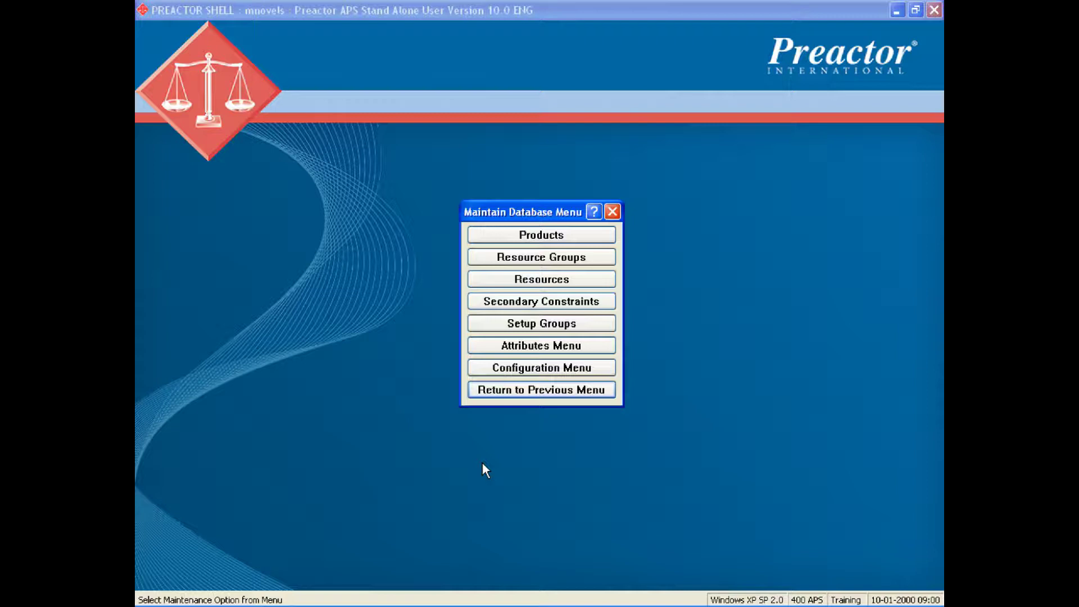
{"action": "left_click", "coordinate": [541, 345]}
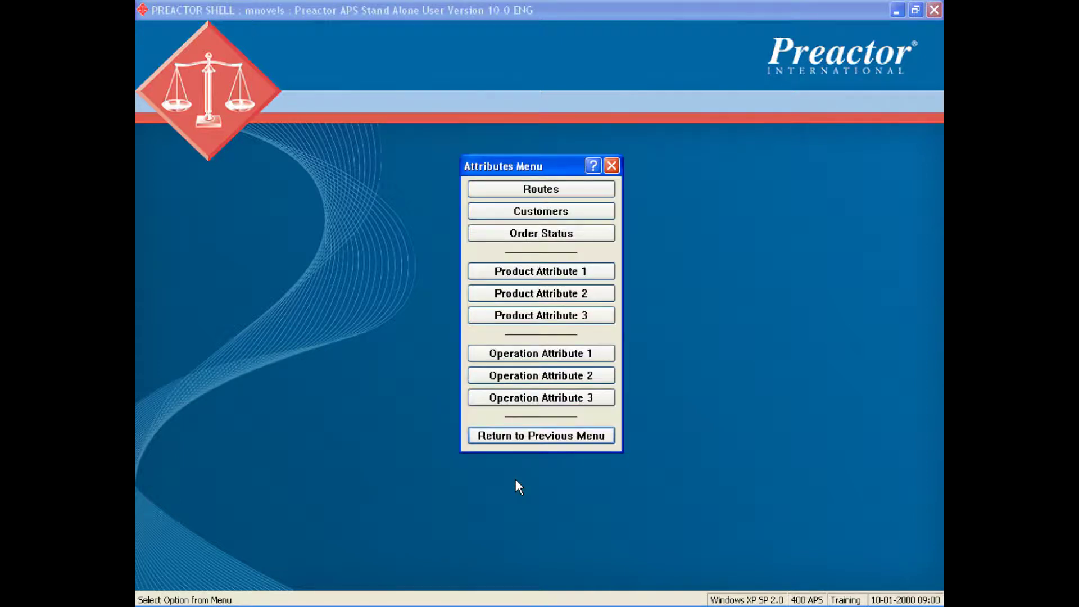
{"action": "left_click", "coordinate": [538, 274]}
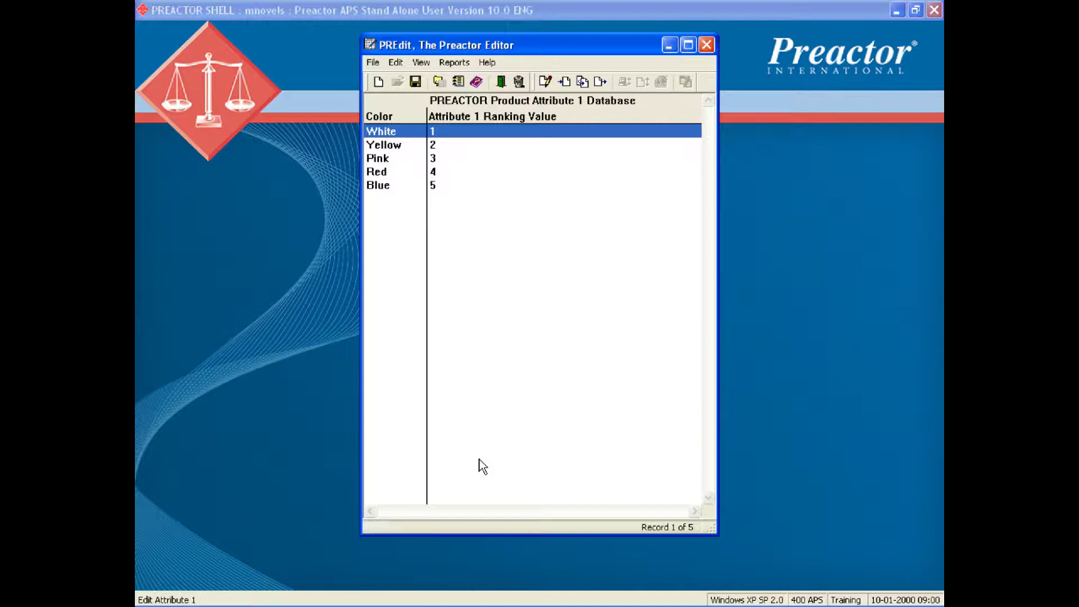
{"action": "left_click", "coordinate": [501, 82]}
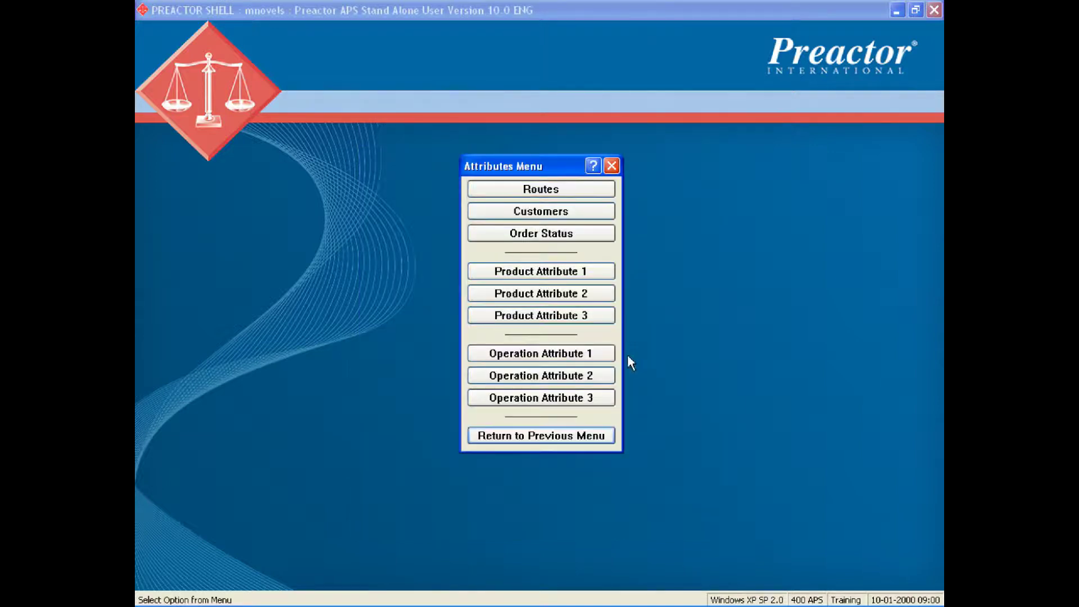
{"action": "left_click", "coordinate": [538, 295]}
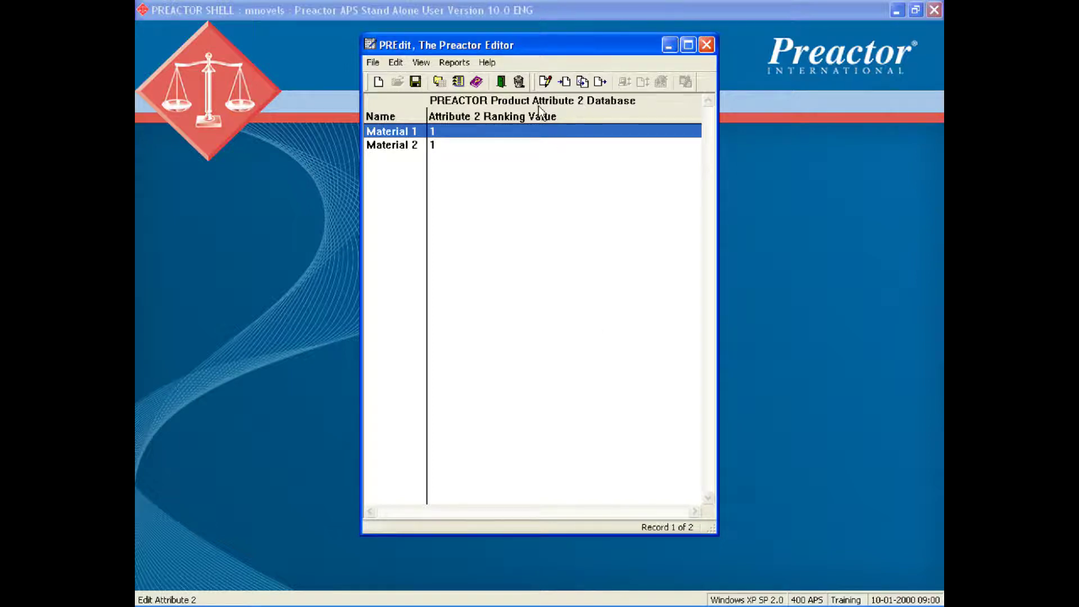
{"action": "left_click", "coordinate": [501, 82]}
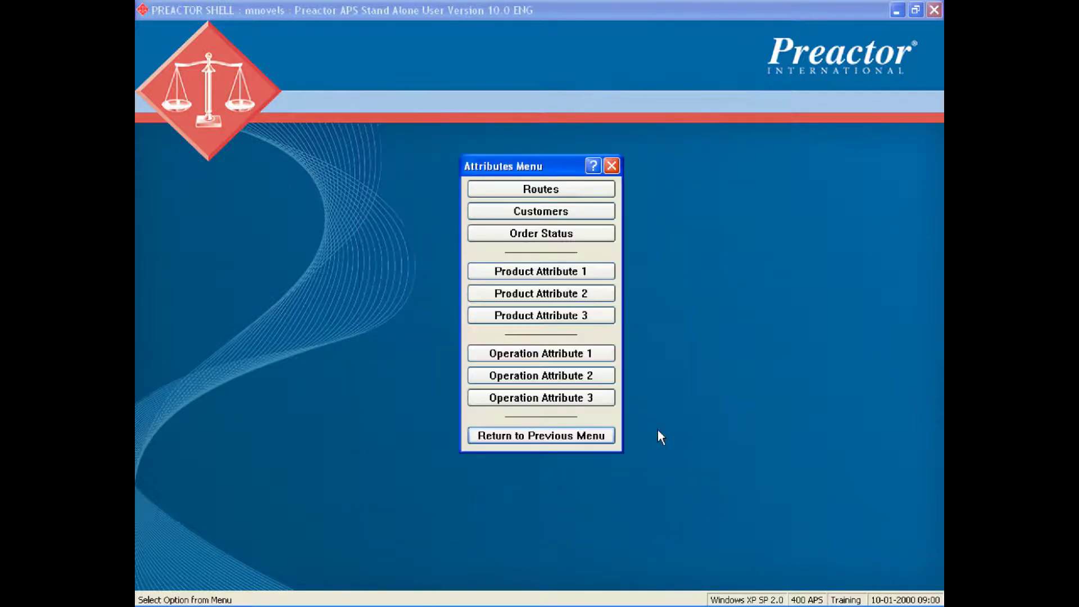
{"action": "left_click", "coordinate": [567, 439]}
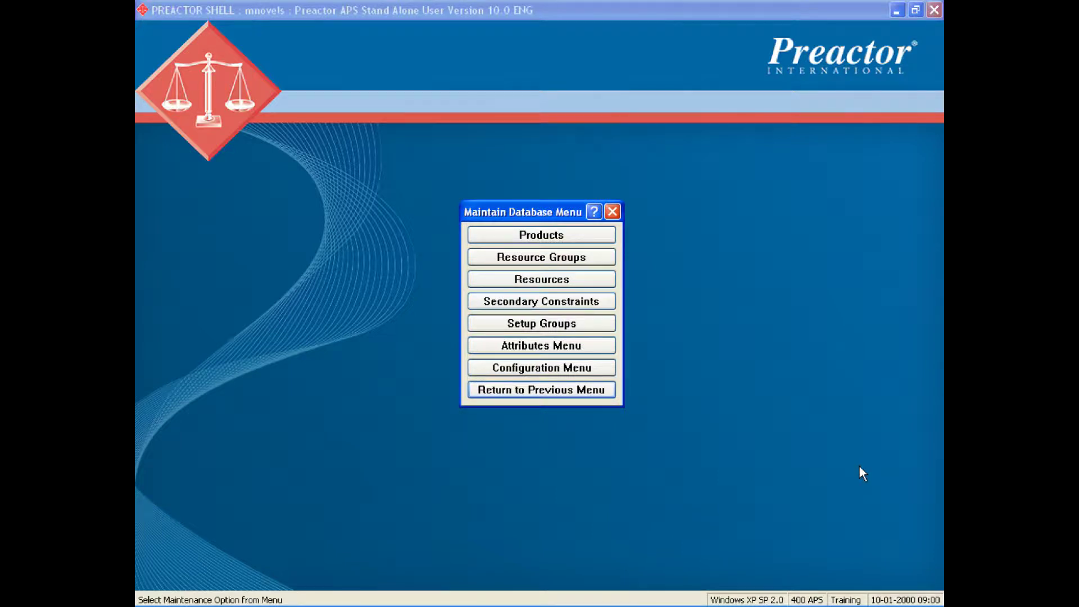
{"action": "left_click", "coordinate": [548, 328]}
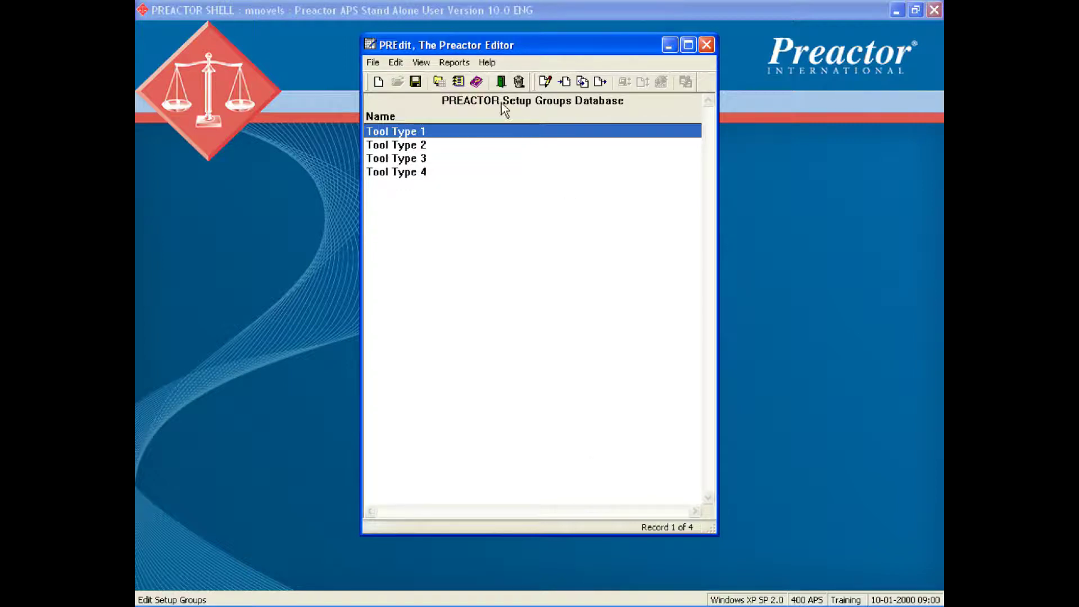
{"action": "left_click", "coordinate": [501, 83]}
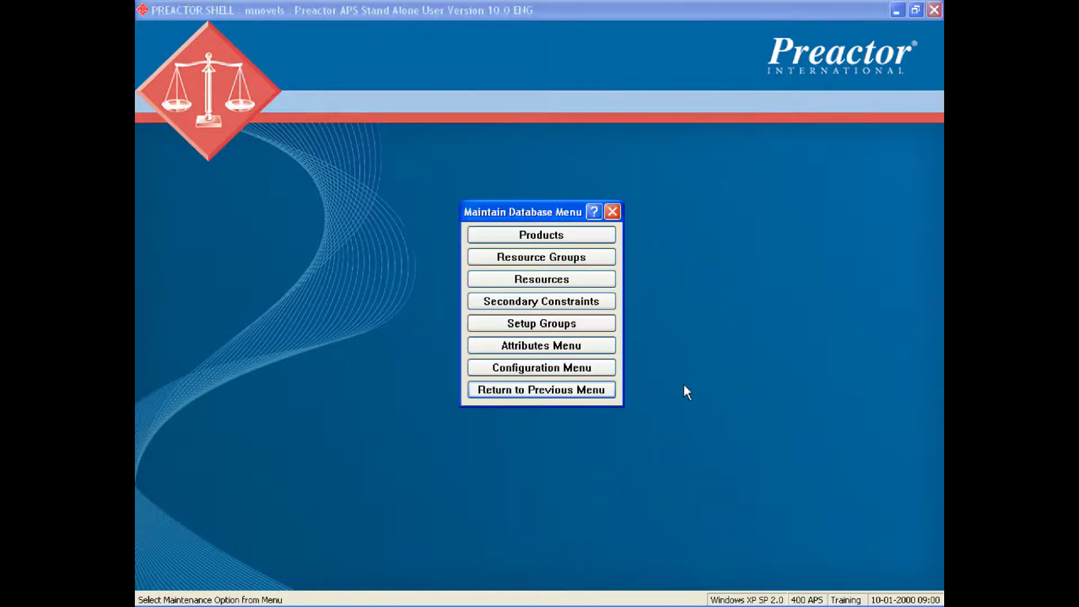
{"action": "left_click", "coordinate": [541, 235]}
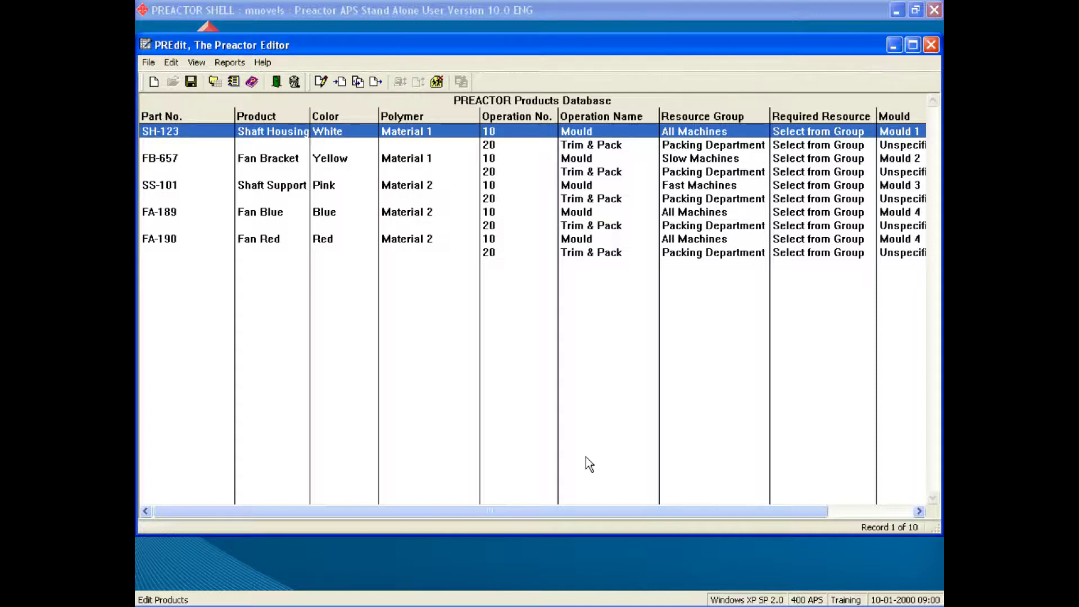
Step: Open product SH-123's display data: Axle Casing icon, Lime colours, Solid (100%) pattern
{"action": "double_click", "coordinate": [216, 140]}
{"action": "left_click_drag", "start_coordinate": [315, 17], "coordinate": [345, 104]}
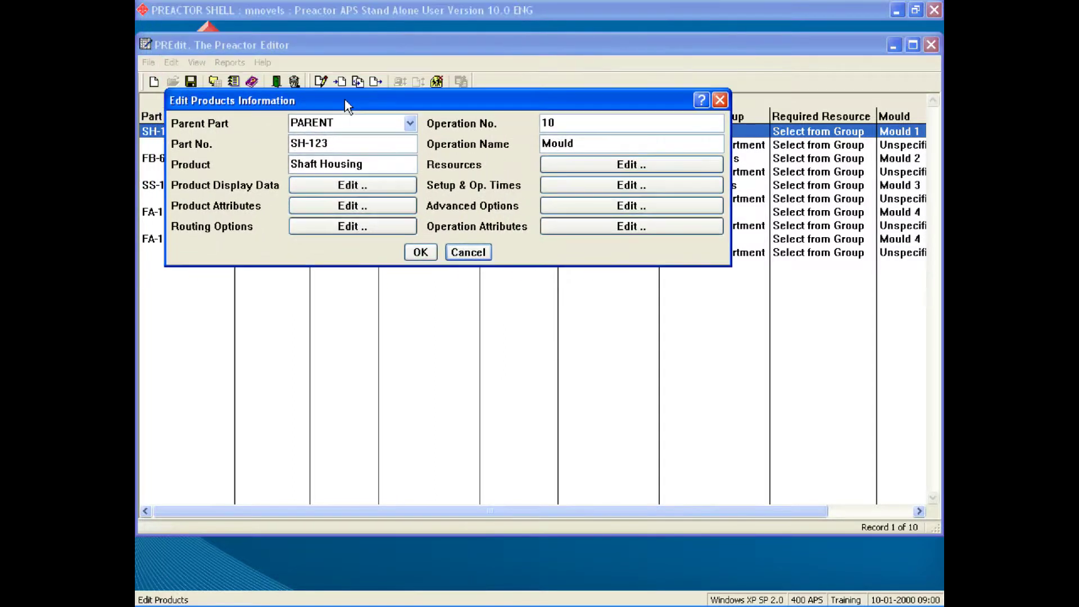
{"action": "left_click", "coordinate": [365, 189]}
{"action": "mouse_move", "coordinate": [396, 22]}
{"action": "left_mouse_down"}
{"action": "mouse_move", "coordinate": [440, 225]}
{"action": "mouse_move", "coordinate": [440, 295]}
{"action": "left_mouse_up"}
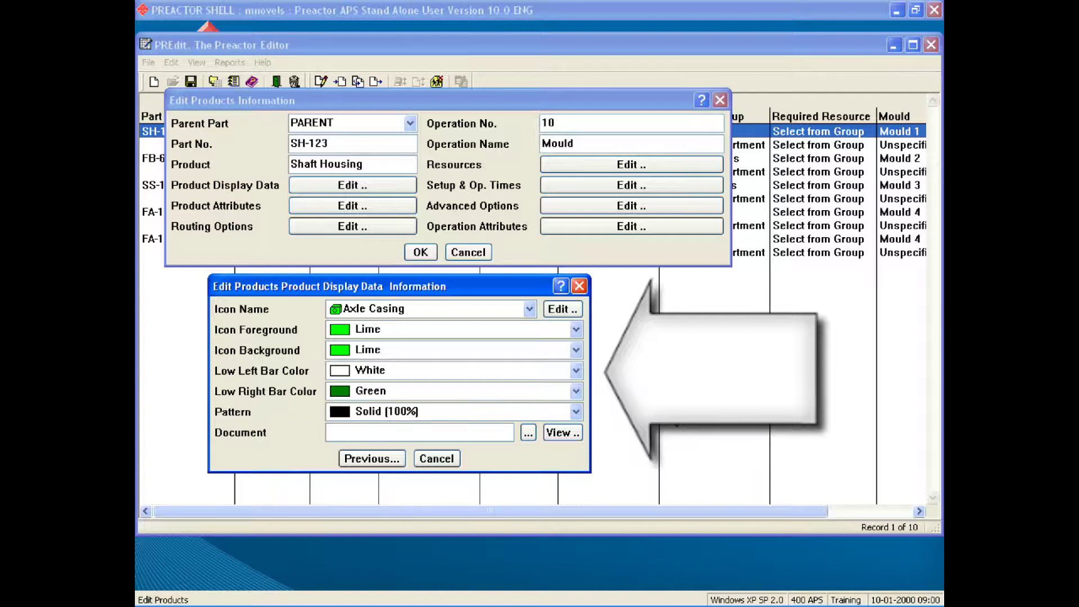
{"action": "left_click", "coordinate": [441, 457]}
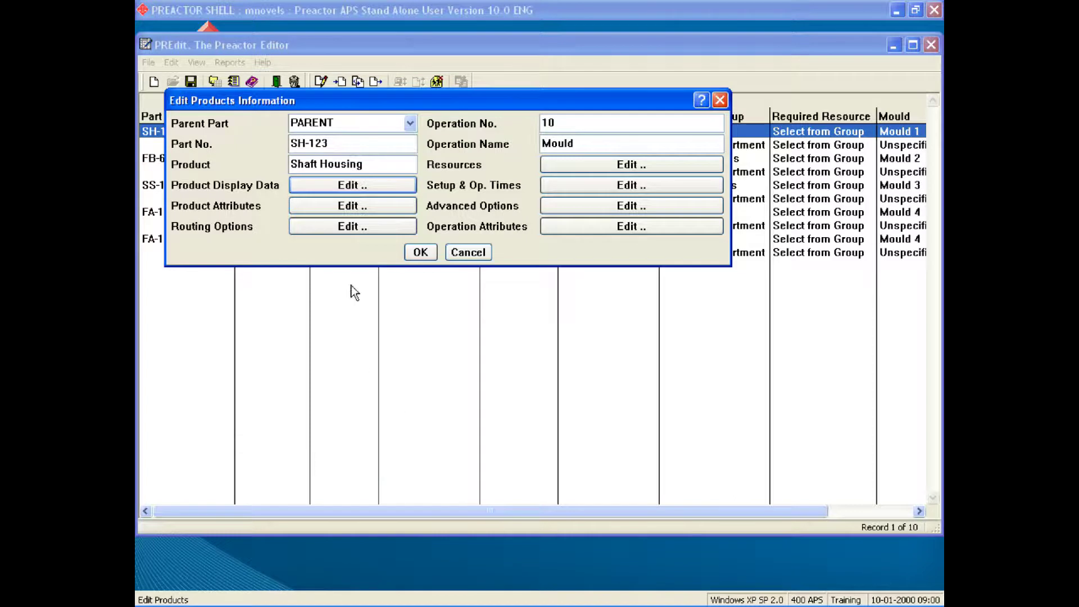
{"action": "left_click", "coordinate": [350, 207]}
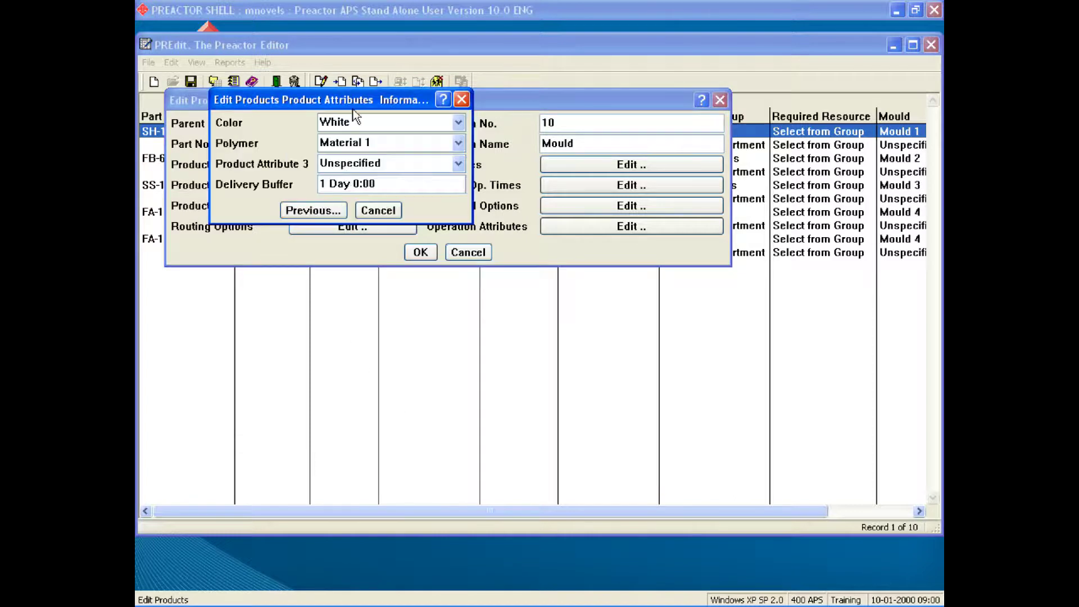
{"action": "left_click_drag", "start_coordinate": [353, 106], "coordinate": [392, 295]}
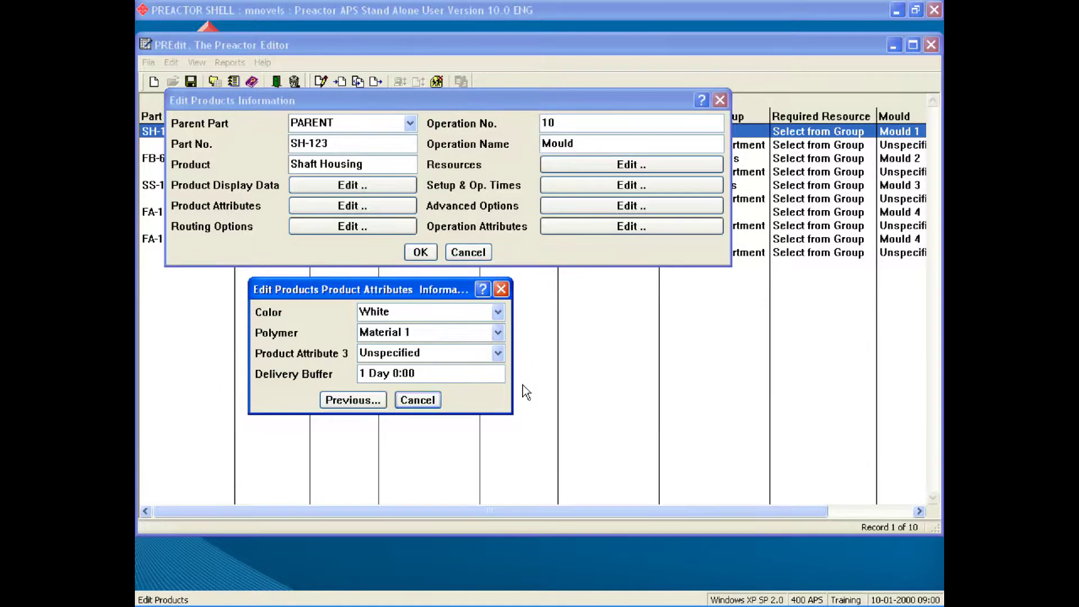
{"action": "left_click", "coordinate": [423, 400]}
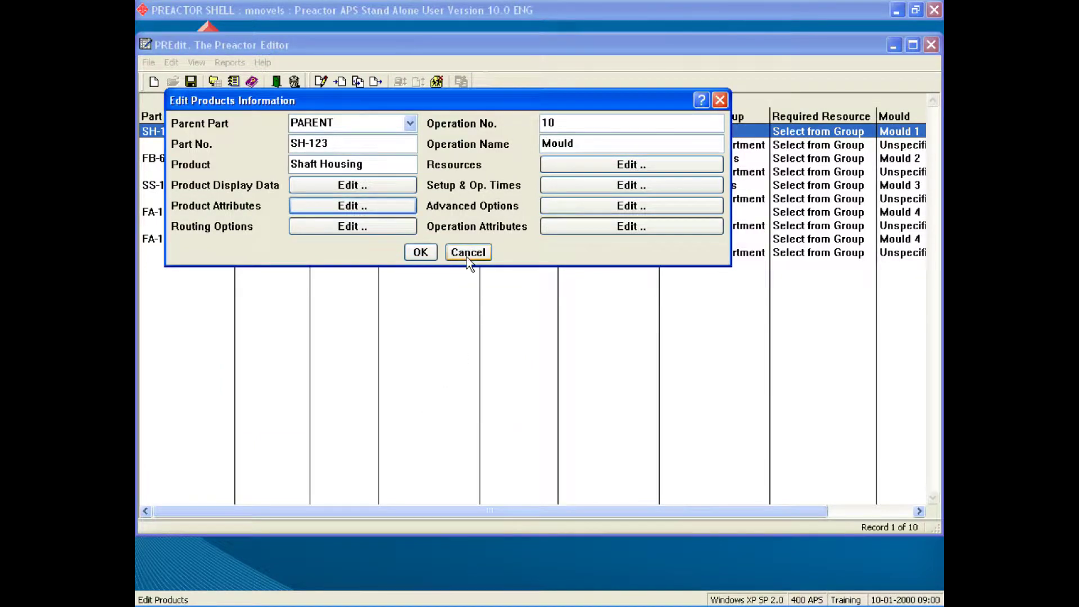
{"action": "left_click", "coordinate": [575, 165]}
{"action": "left_click_drag", "start_coordinate": [574, 16], "coordinate": [503, 253]}
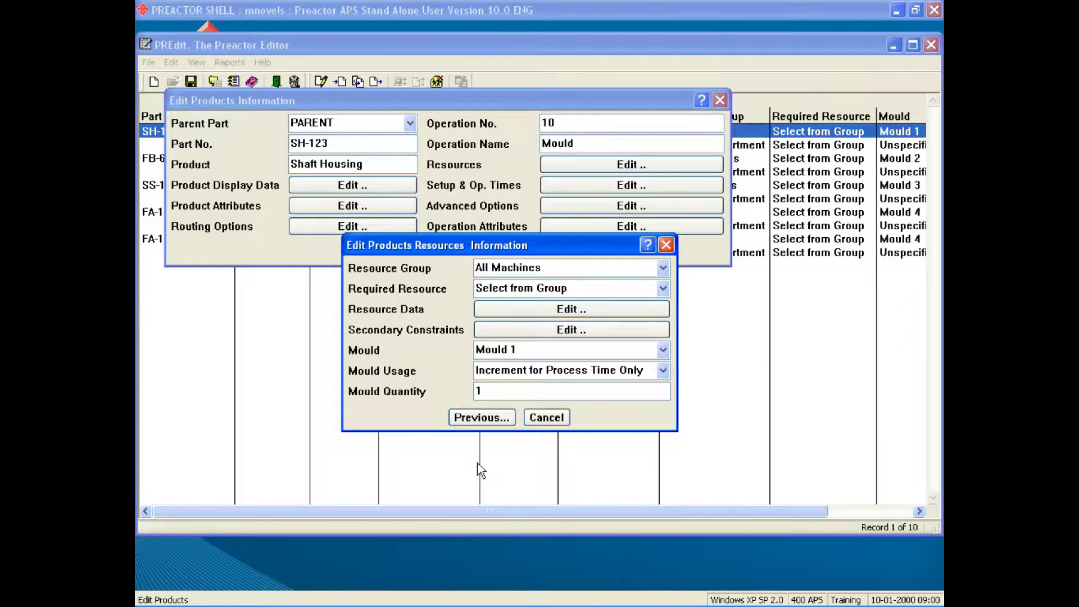
{"action": "left_click", "coordinate": [545, 417]}
{"action": "left_click", "coordinate": [610, 186]}
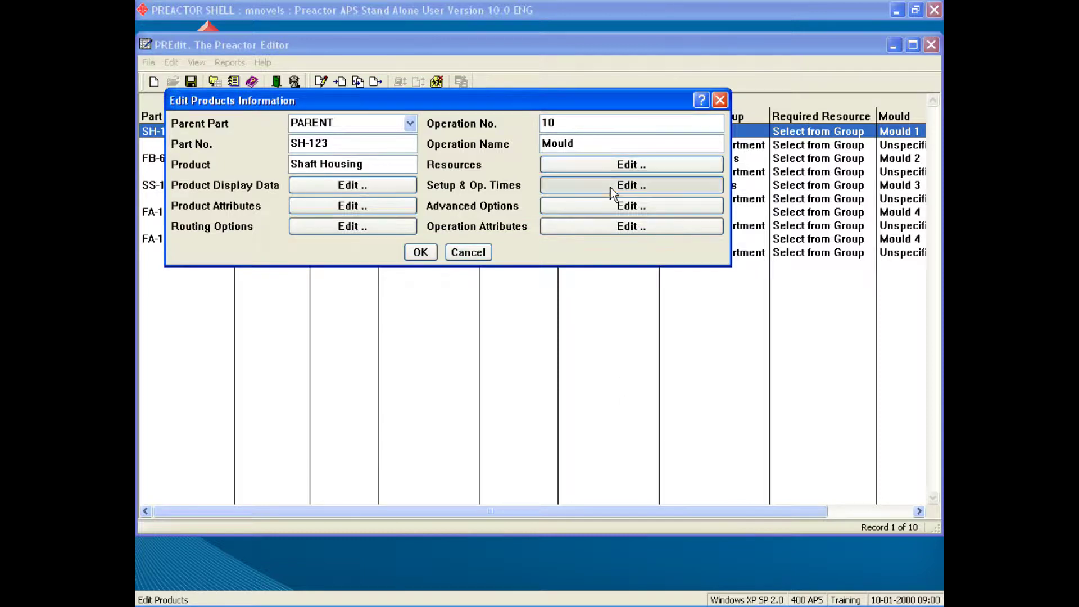
Step: Review the Mould operation's setup times and operation attributes (Transfer batching, 100.00) without changes
{"action": "left_click_drag", "start_coordinate": [591, 37], "coordinate": [424, 312]}
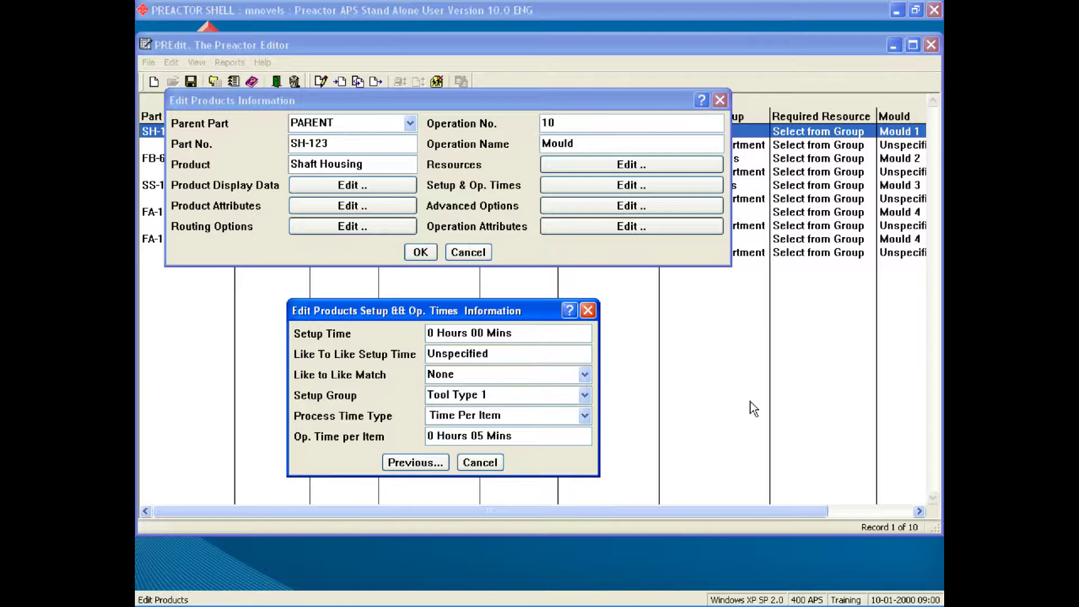
{"action": "left_click", "coordinate": [481, 462]}
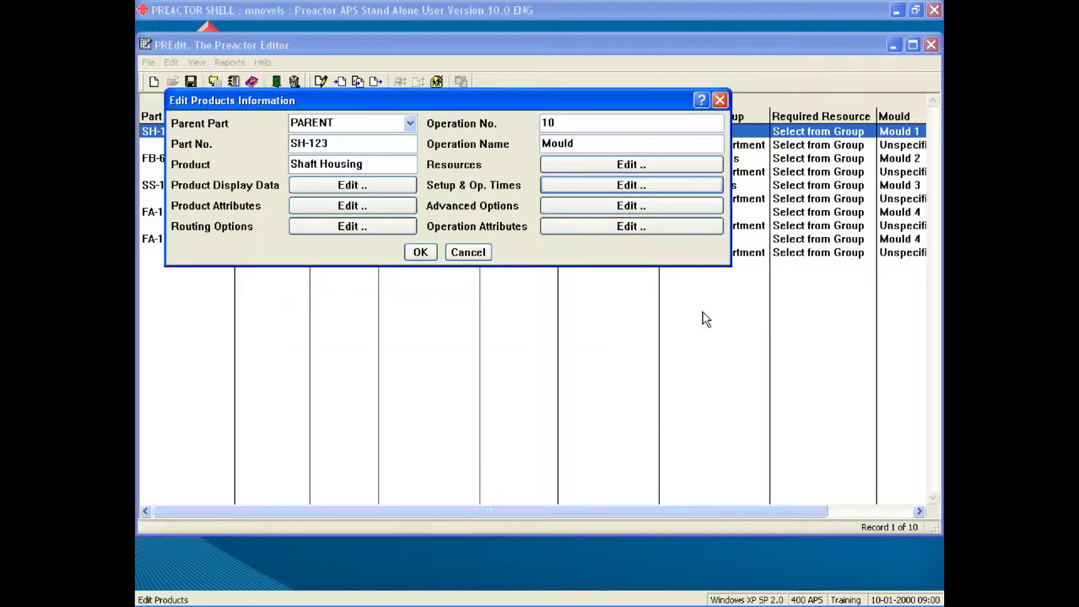
{"action": "left_click", "coordinate": [631, 228]}
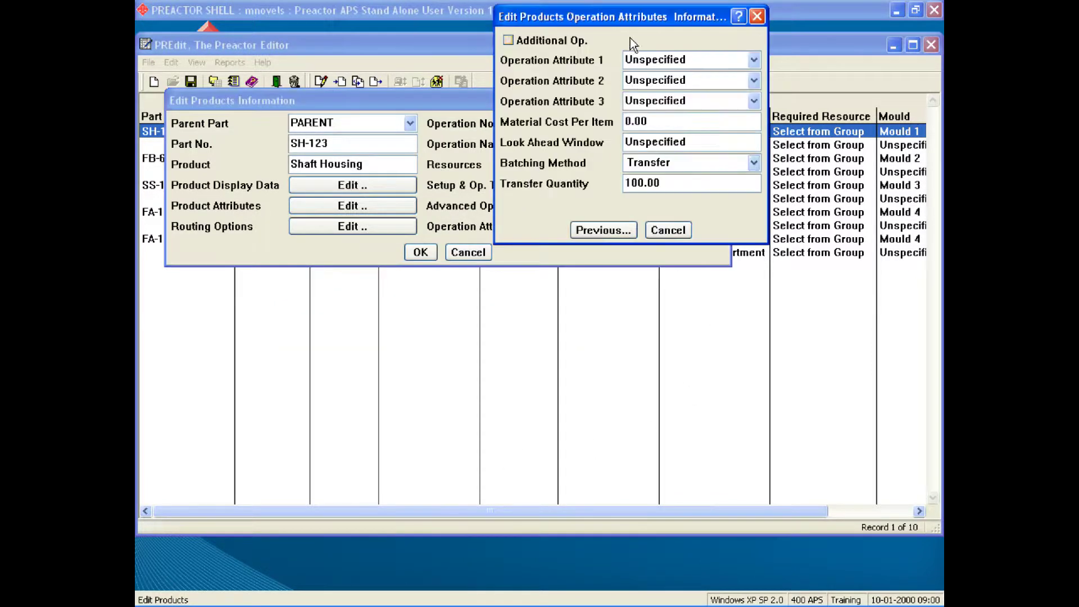
{"action": "mouse_move", "coordinate": [628, 18]}
{"action": "left_mouse_down"}
{"action": "mouse_move", "coordinate": [517, 274]}
{"action": "mouse_move", "coordinate": [458, 292]}
{"action": "left_mouse_up"}
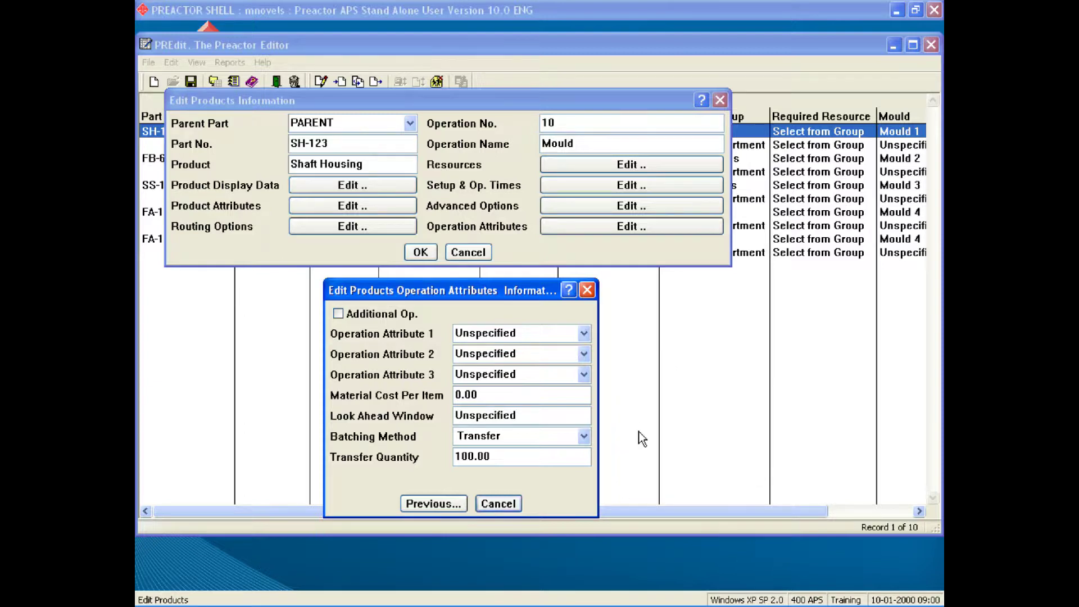
{"action": "left_click", "coordinate": [433, 503]}
Step: Accept the SH-123 record and exit the products editor, saving the changes
{"action": "left_click", "coordinate": [421, 253]}
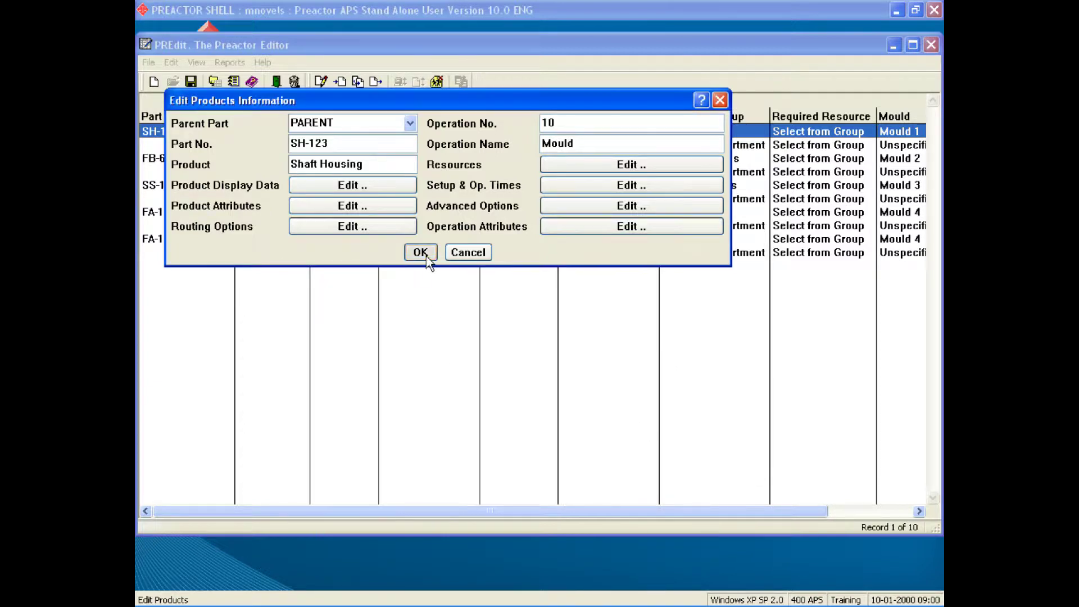
{"action": "left_click", "coordinate": [274, 87]}
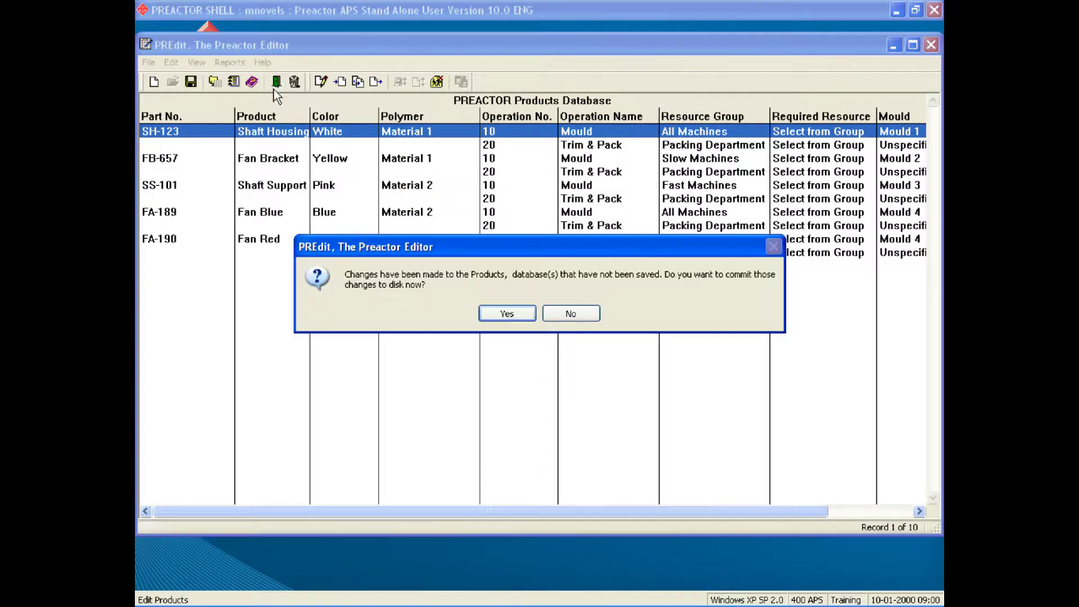
{"action": "left_click", "coordinate": [505, 316]}
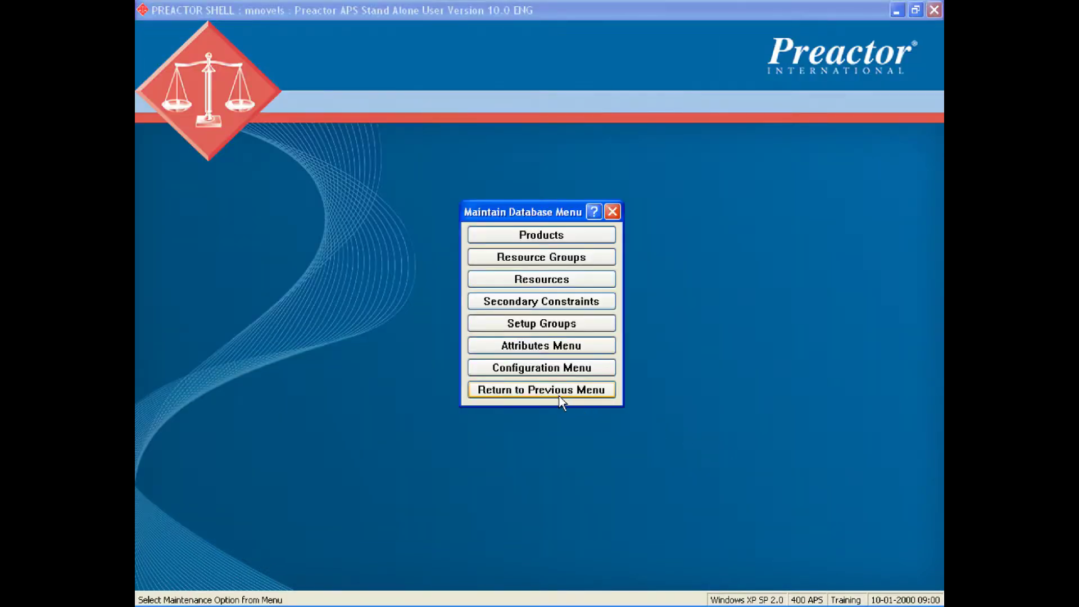
Step: Run Import Orders from the Data Transfer menu, then return to the Main Menu
{"action": "left_click", "coordinate": [558, 391]}
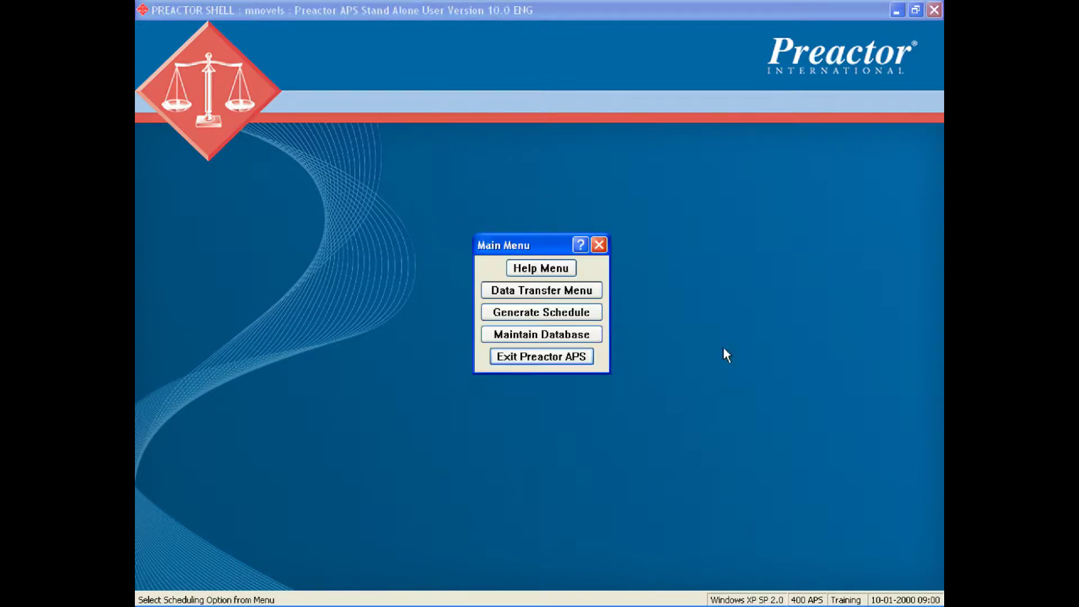
{"action": "left_click", "coordinate": [560, 288]}
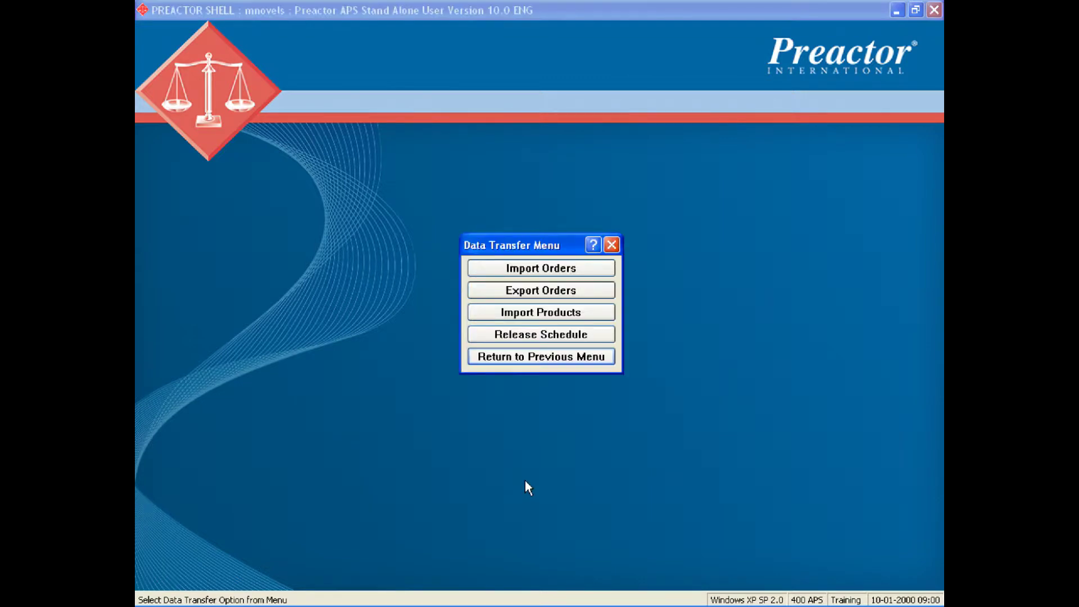
{"action": "left_click", "coordinate": [535, 272]}
{"action": "left_click", "coordinate": [525, 359]}
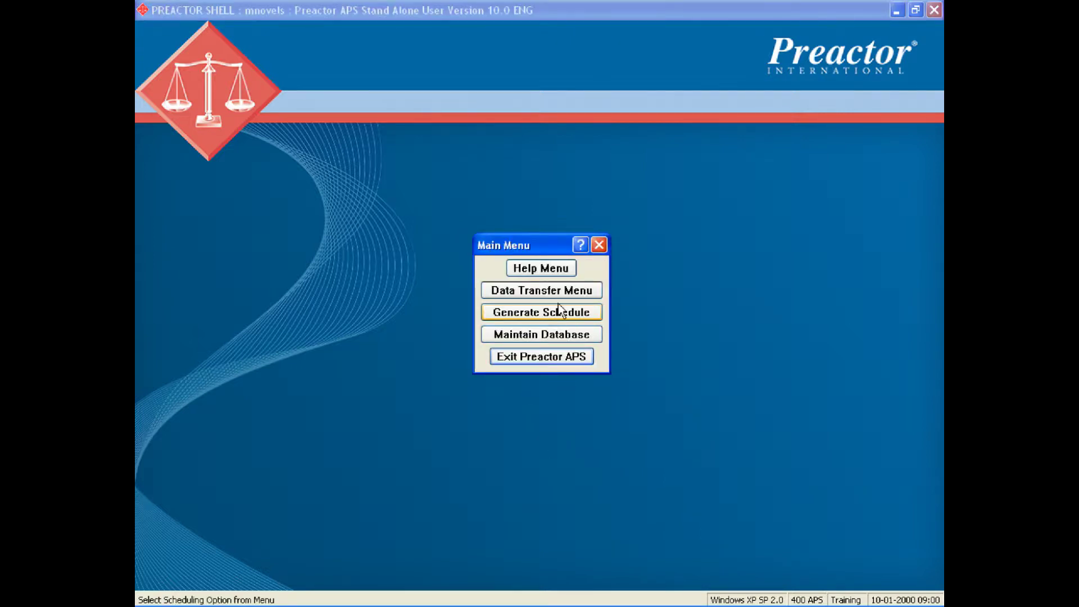
Step: Launch Preactor Sequencer with Generate Schedule, showing Machines 1–3 and Packing unscheduled
{"action": "left_click", "coordinate": [541, 312]}
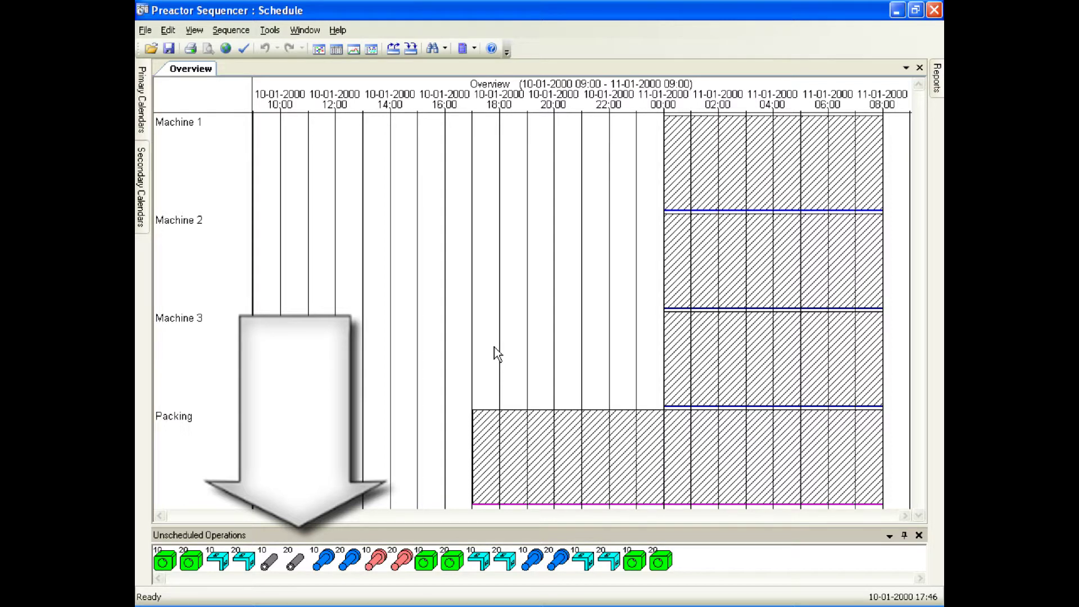
Step: Forward-sequence all operations onto the Gantt chart, then highlight order A001 and clear the highlight
{"action": "left_click", "coordinate": [411, 51]}
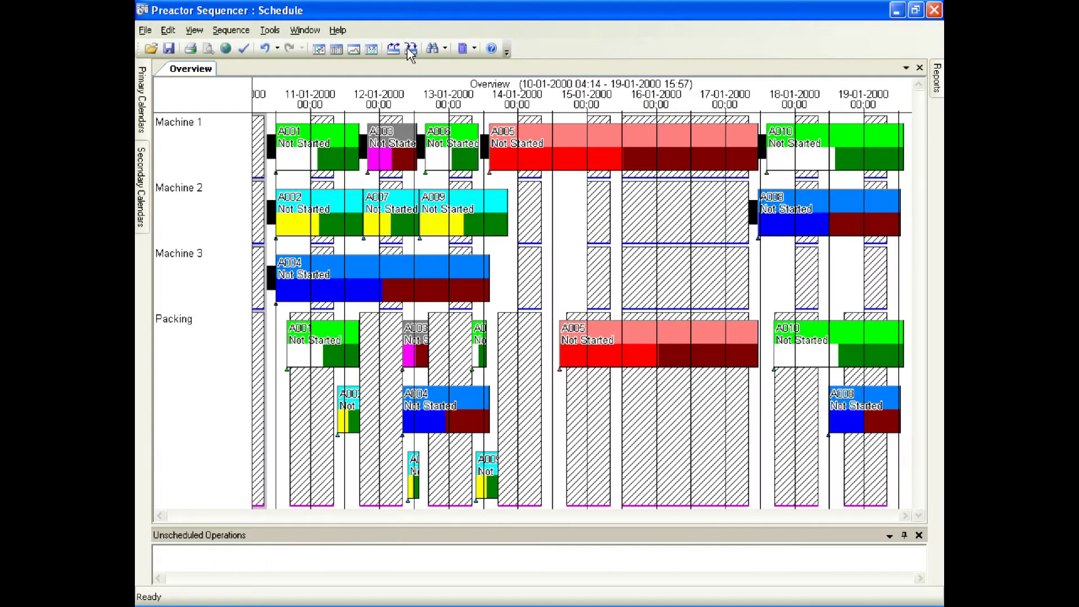
{"action": "left_click", "coordinate": [325, 157]}
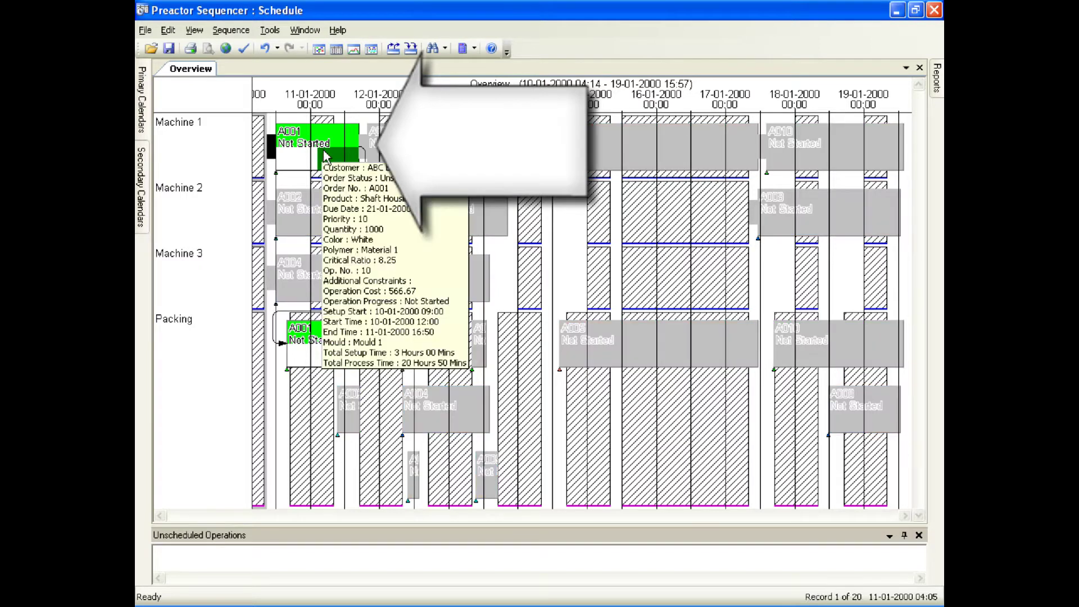
{"action": "left_click", "coordinate": [591, 458]}
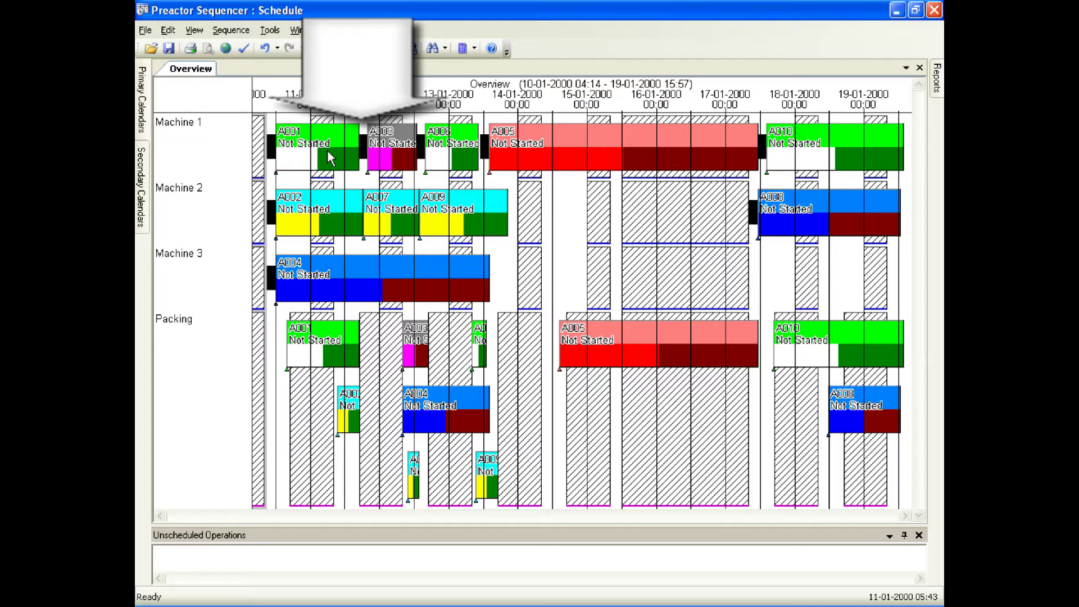
{"action": "mouse_move", "coordinate": [327, 150]}
{"action": "mouse_move", "coordinate": [391, 145]}
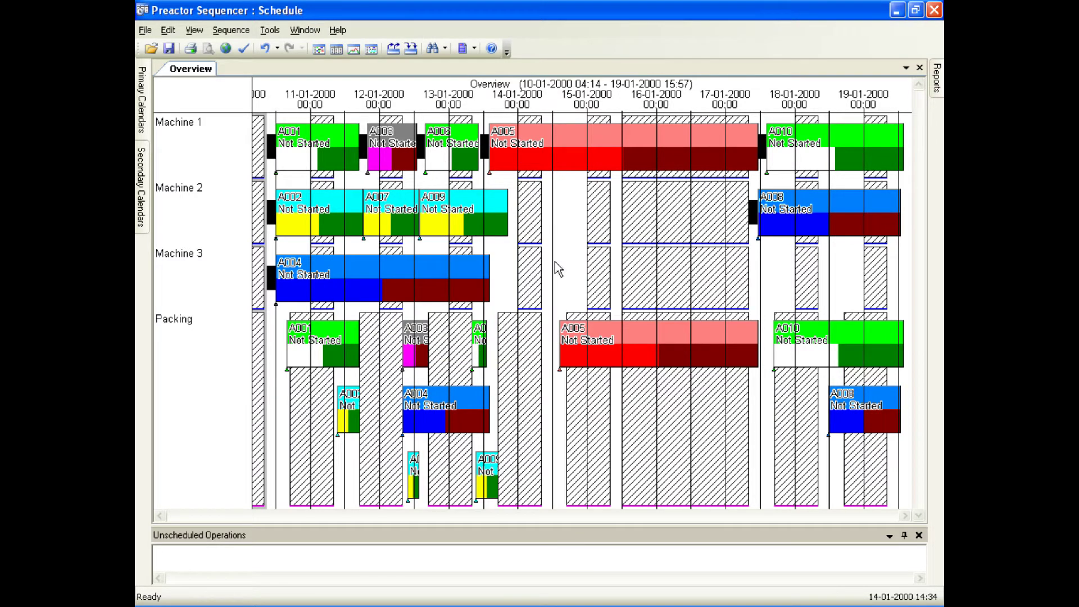
{"action": "mouse_move", "coordinate": [340, 219]}
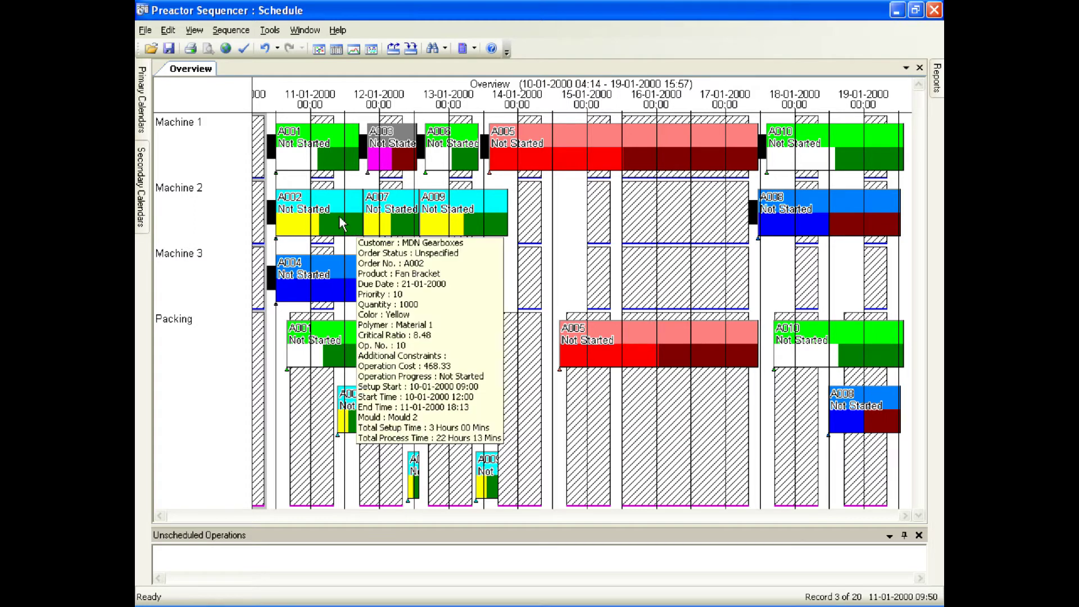
{"action": "mouse_move", "coordinate": [401, 225]}
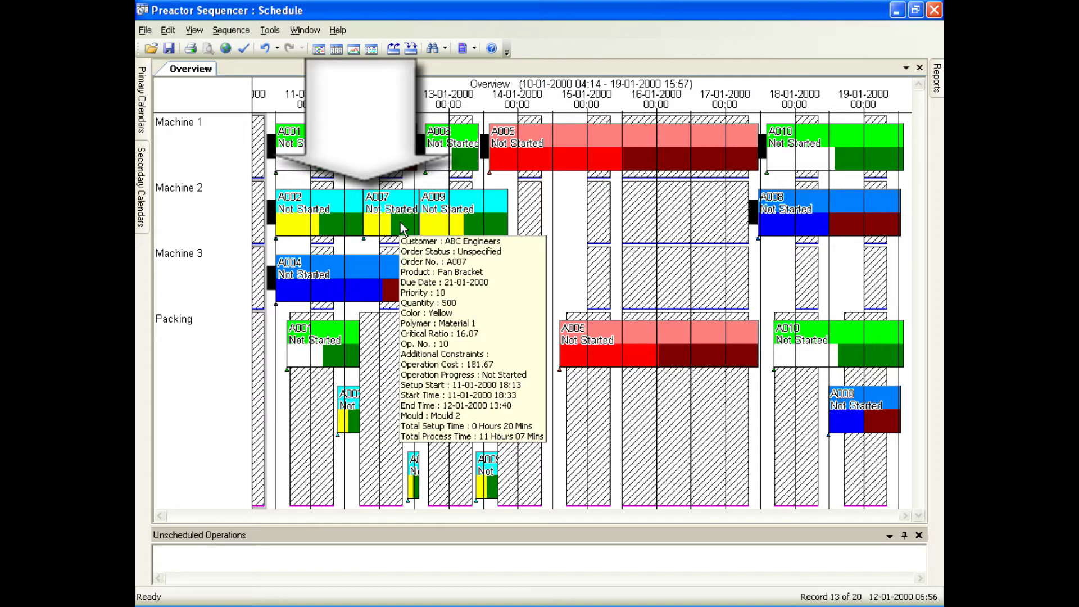